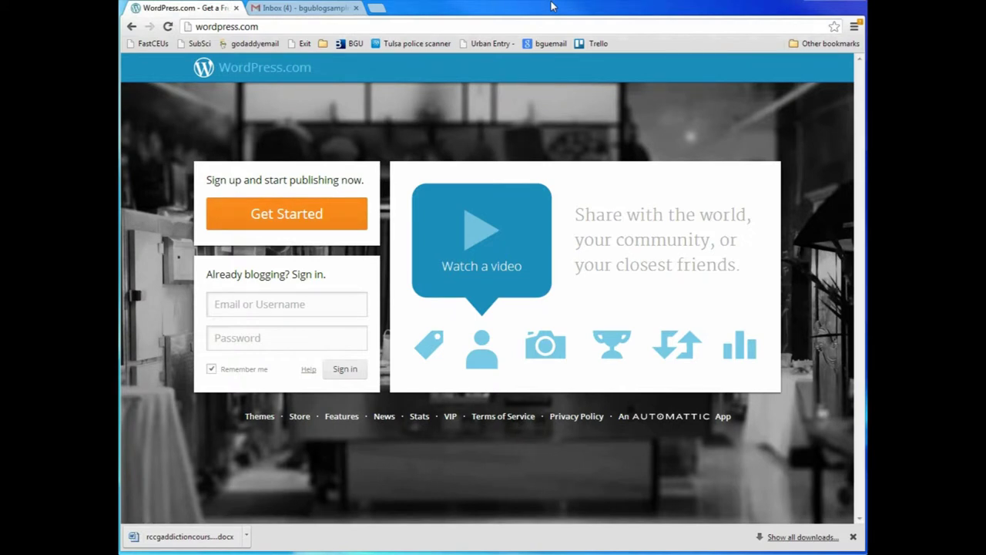
Start a new WordPress.com account sign-up with the orange Get Started button on the home page.
{"action": "left_click", "coordinate": [318, 214]}
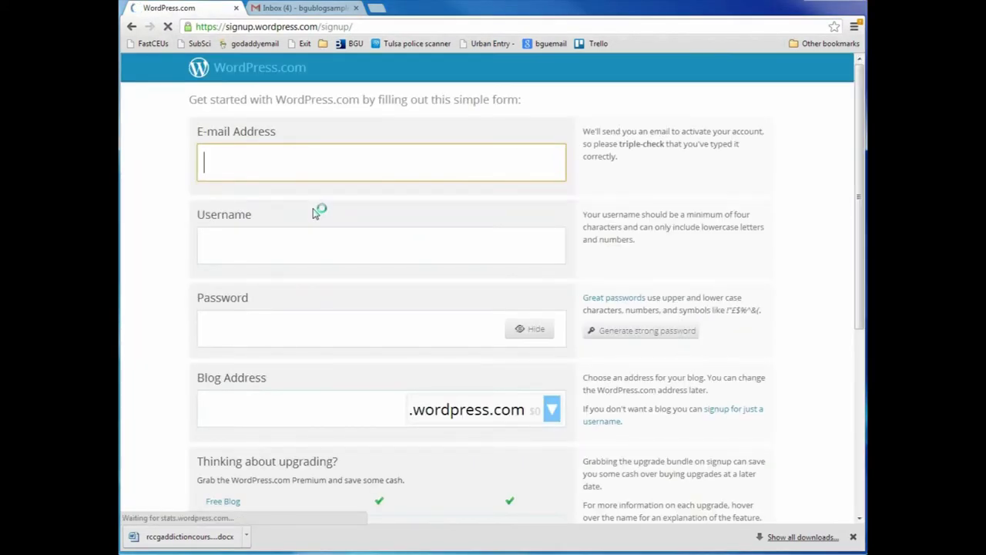
Enter the account e-mail address, replace the suggested username with a chosen one, and set a password.
{"action": "left_click", "coordinate": [332, 173]}
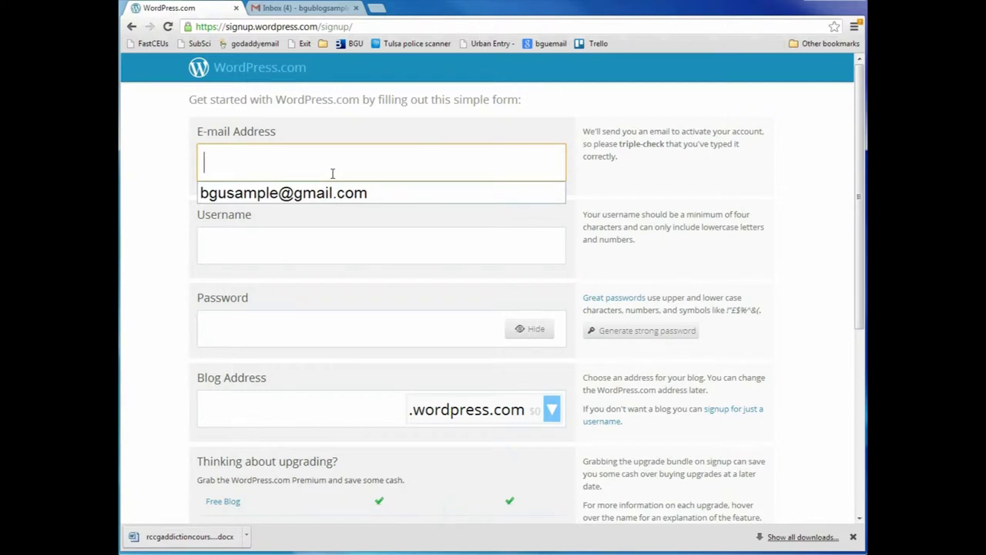
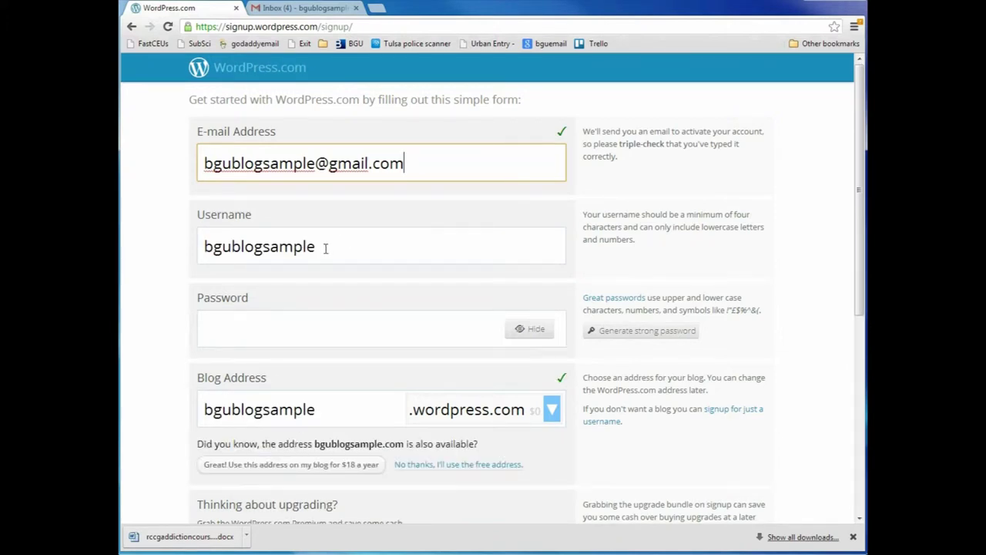
{"action": "left_click_drag", "start_coordinate": [325, 247], "coordinate": [190, 242]}
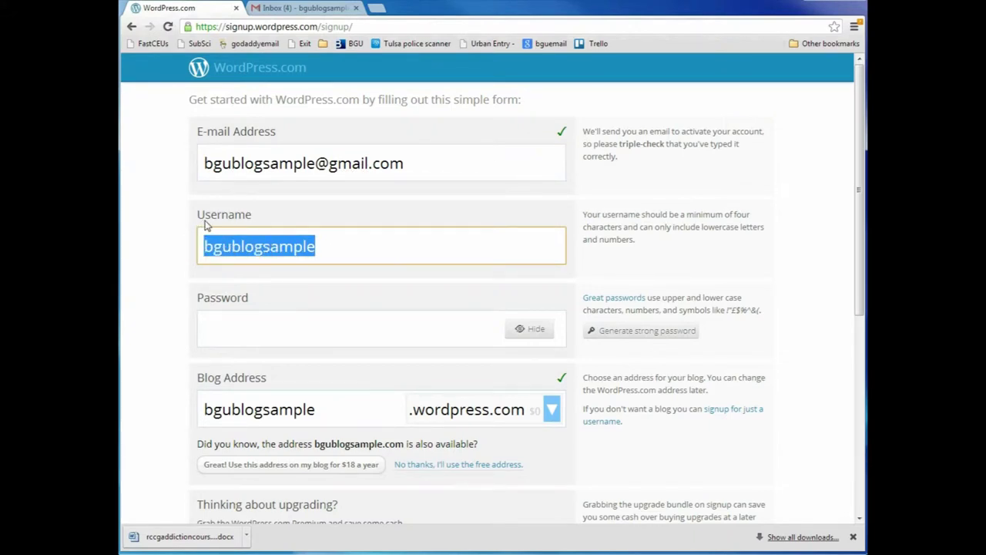
{"action": "type", "text": "bgu"}
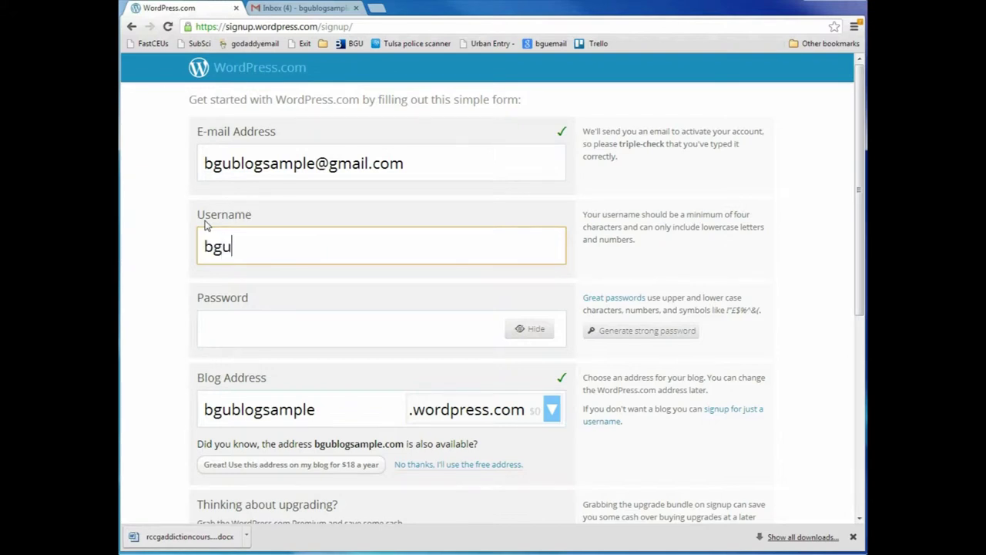
{"action": "type", "text": "nongard"}
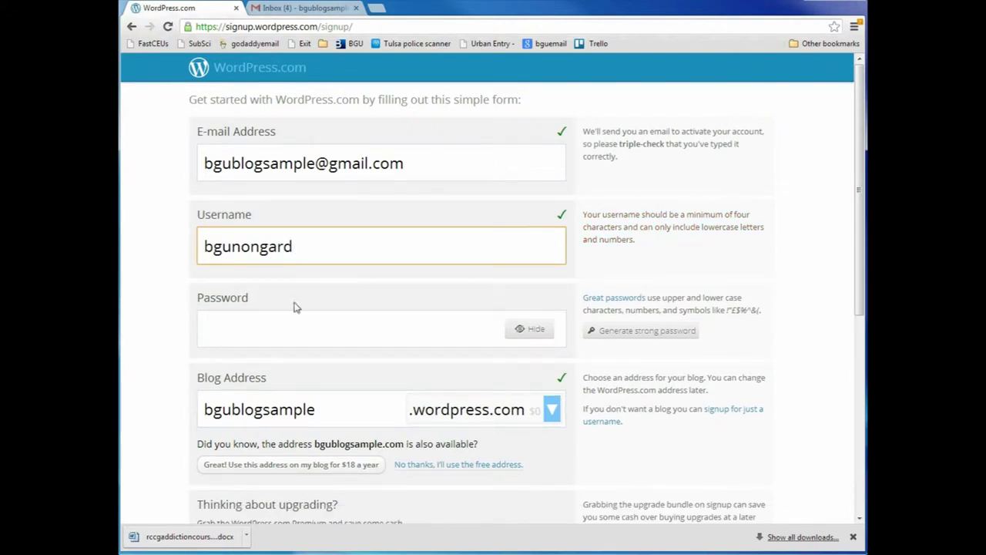
{"action": "left_click", "coordinate": [287, 328]}
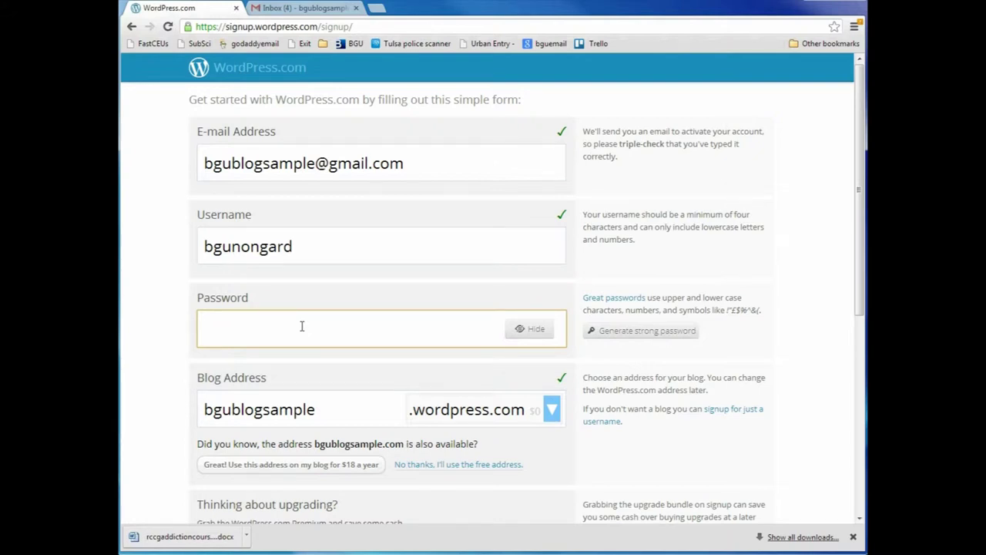
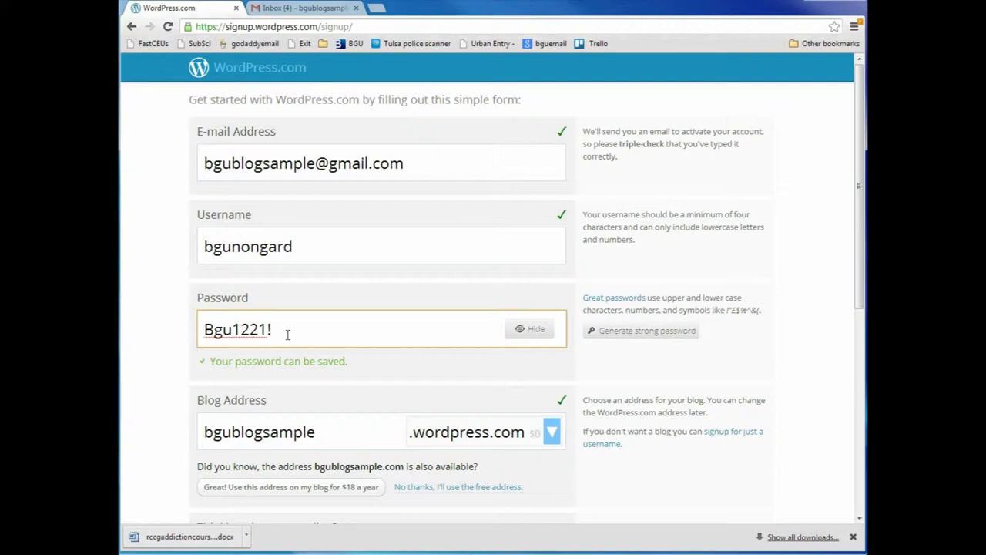
{"action": "scroll", "coordinate": [294, 359], "scroll_direction": "down", "scroll_amount": 1}
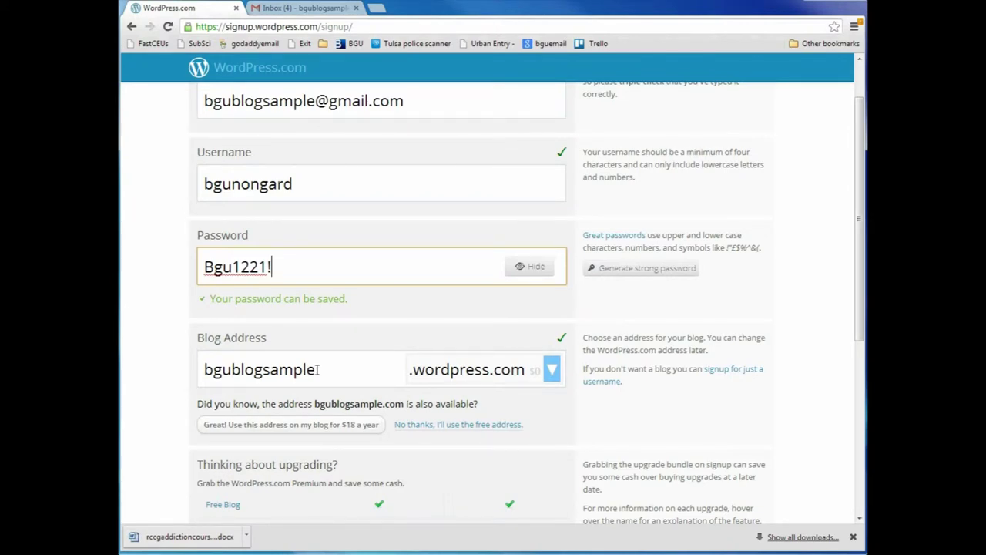
Change the blog address to BGUResourceClass.wordpress.com.
{"action": "left_click_drag", "start_coordinate": [317, 369], "coordinate": [186, 370]}
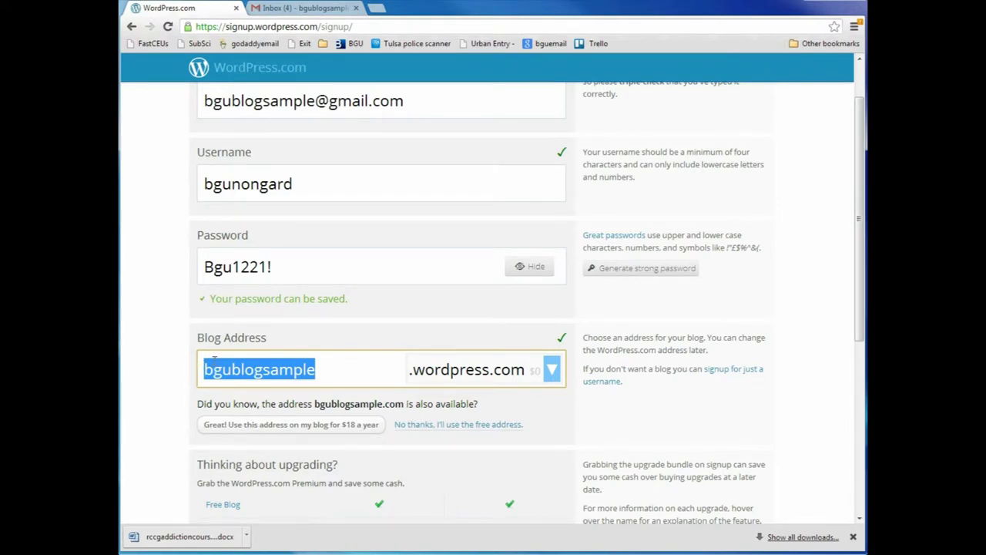
{"action": "type", "text": "Re"}
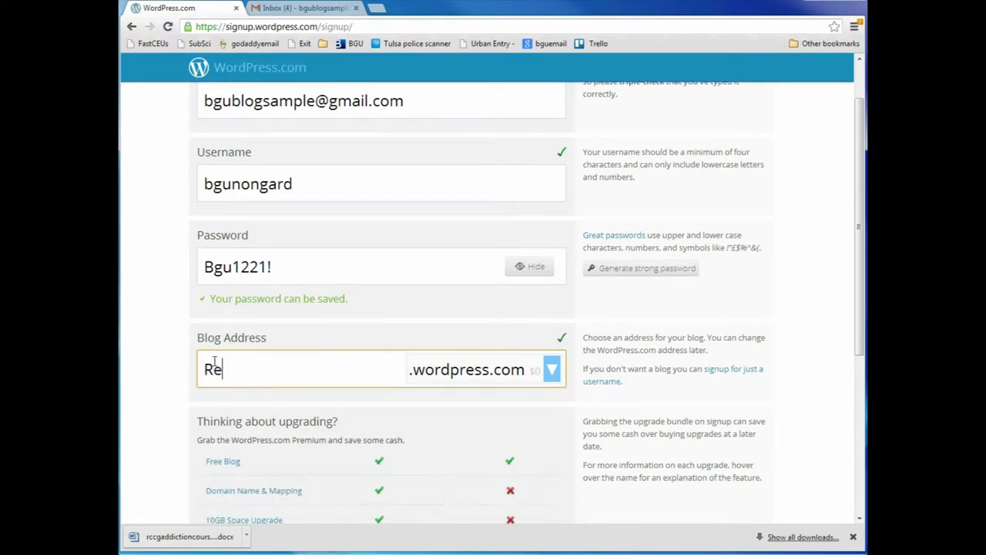
{"action": "type", "text": "srouc"}
{"action": "key", "text": "BackSpace"}
{"action": "key", "text": "BackSpace"}
{"action": "key", "text": "BackSpace"}
{"action": "key", "text": "BackSpace"}
{"action": "key", "text": "BackSpace"}
{"action": "key", "text": "BackSpace"}
{"action": "key", "text": "BackSpace"}
{"action": "type", "text": "BGUReso"}
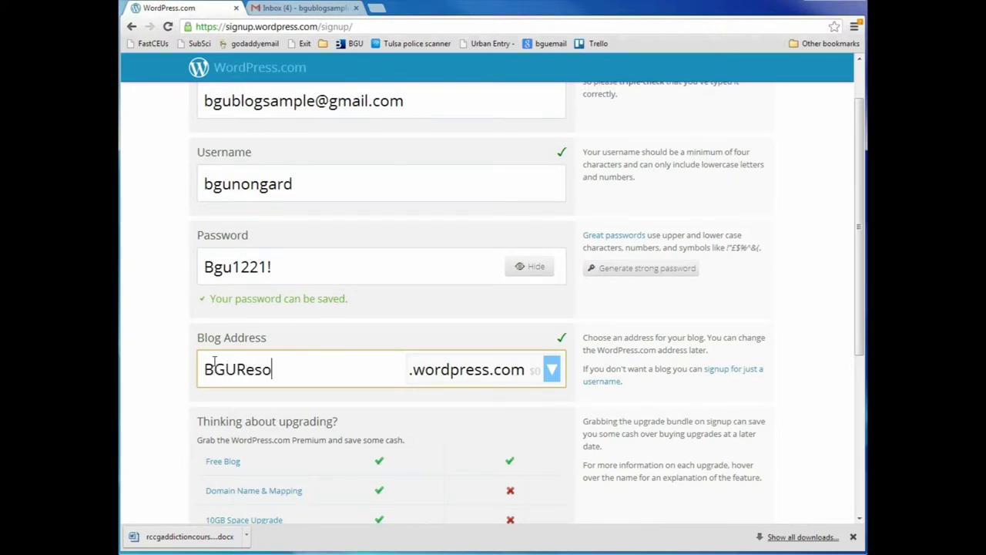
{"action": "type", "text": "urceClass"}
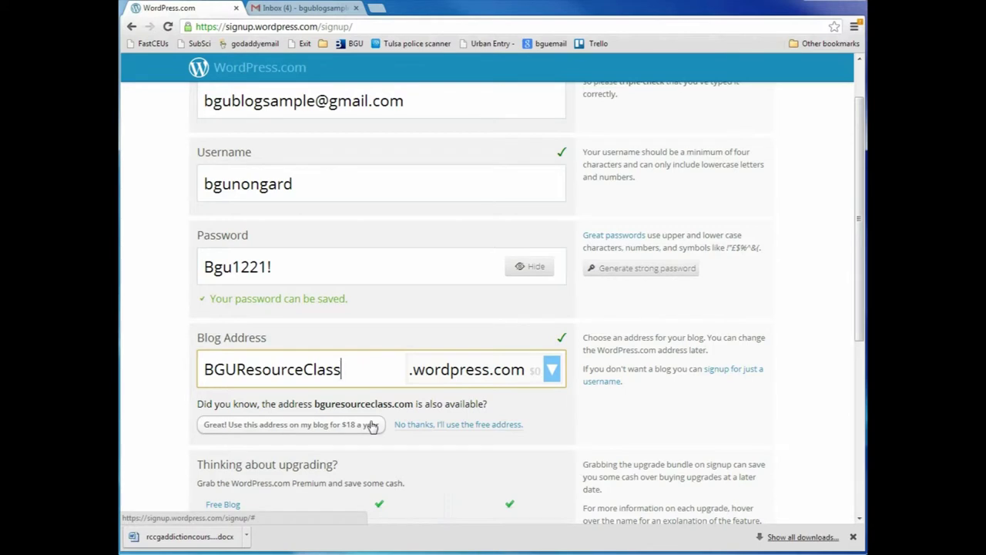
Keep the free address, create the blog, and switch to the Gmail inbox.
{"action": "left_click", "coordinate": [436, 425]}
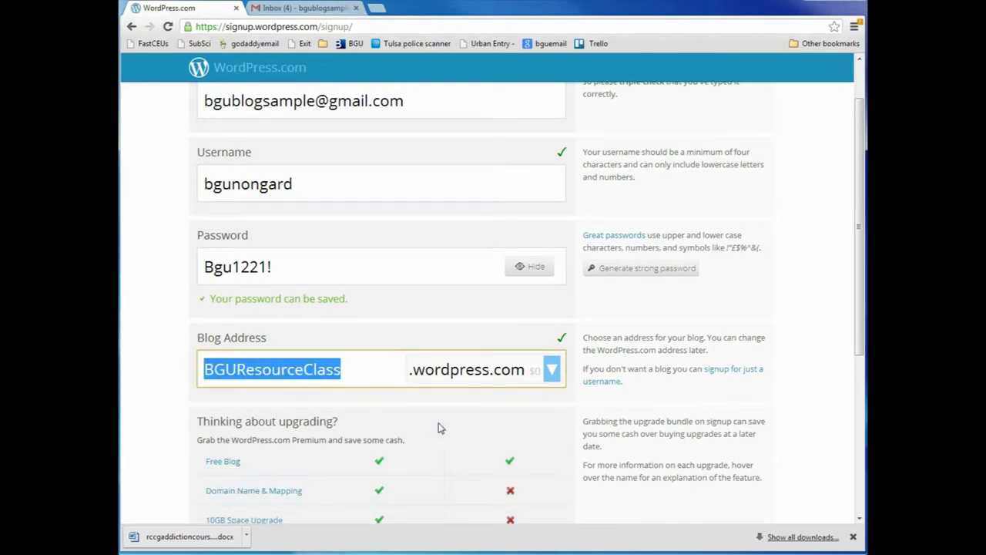
{"action": "scroll", "coordinate": [437, 428], "scroll_direction": "down", "scroll_amount": 5}
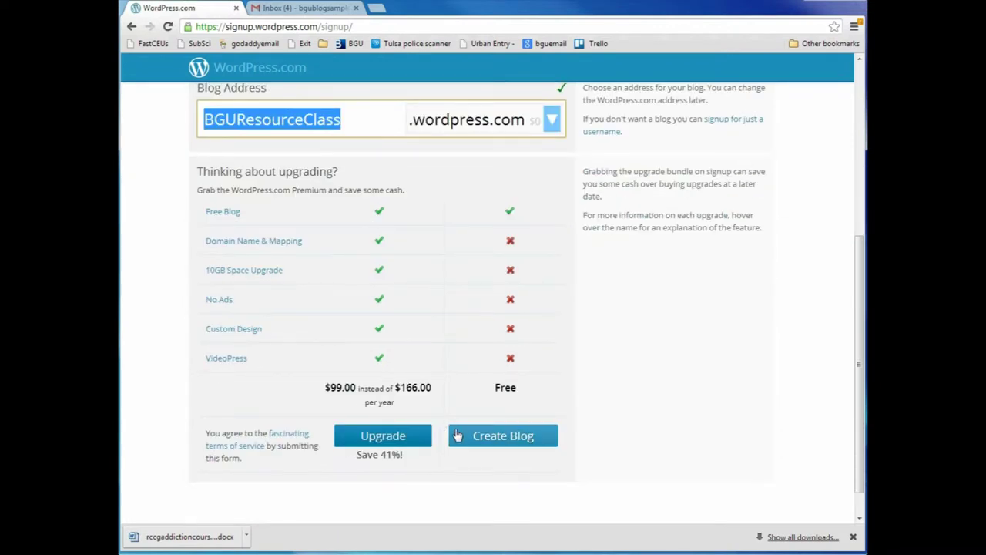
{"action": "left_click", "coordinate": [470, 445]}
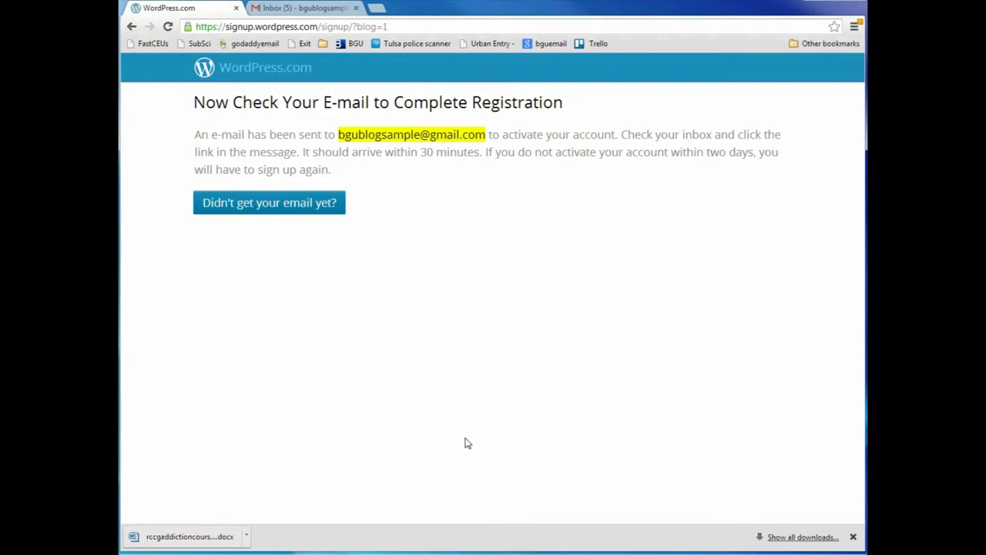
{"action": "left_click", "coordinate": [334, 8]}
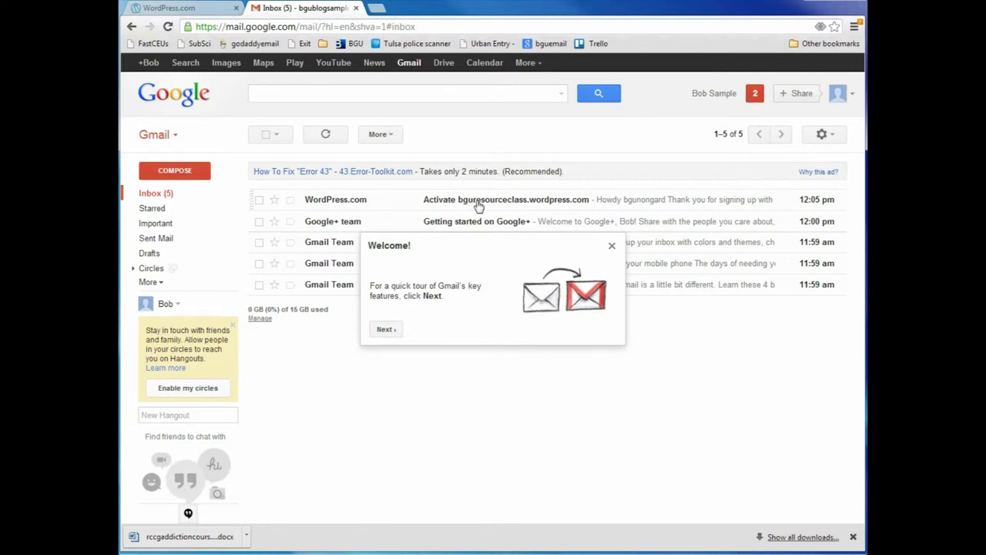
Dismiss Gmail's welcome tour and activate the blog from WordPress.com's activation e-mail.
{"action": "left_click", "coordinate": [612, 246]}
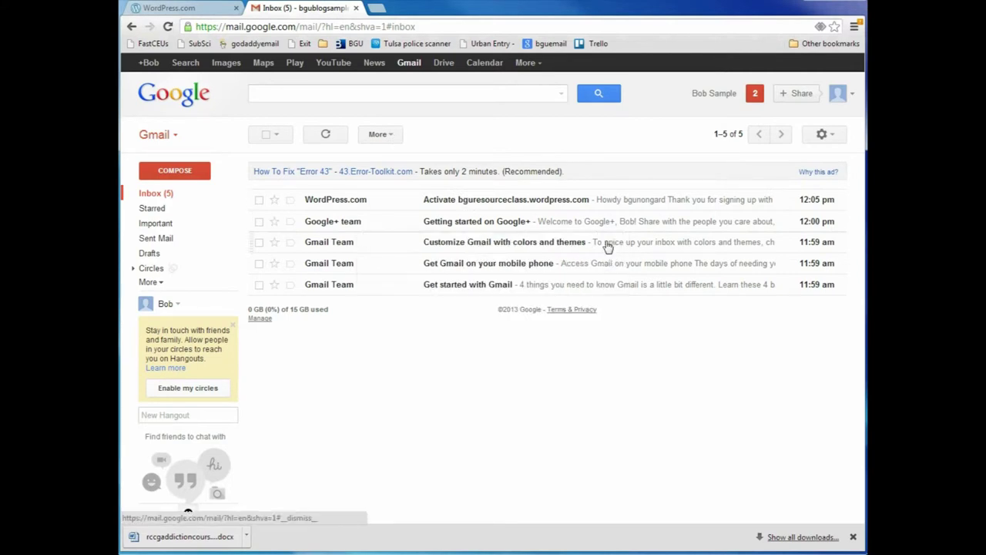
{"action": "left_click", "coordinate": [565, 207]}
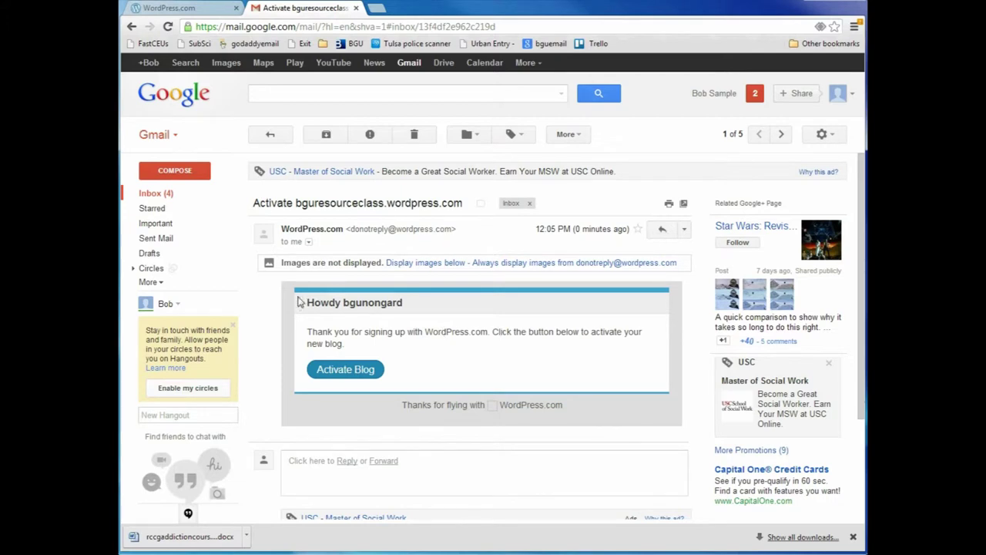
{"action": "left_click", "coordinate": [352, 372]}
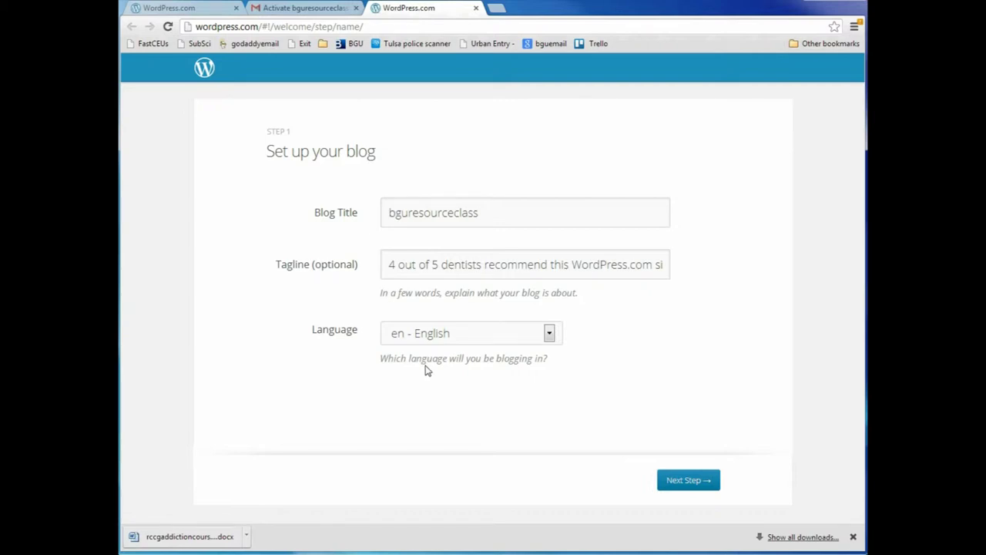
Title the blog 'A Sample Resource Raising Blog' with tagline 'BGU Is an Awesome School'.
{"action": "left_click_drag", "start_coordinate": [482, 213], "coordinate": [356, 202]}
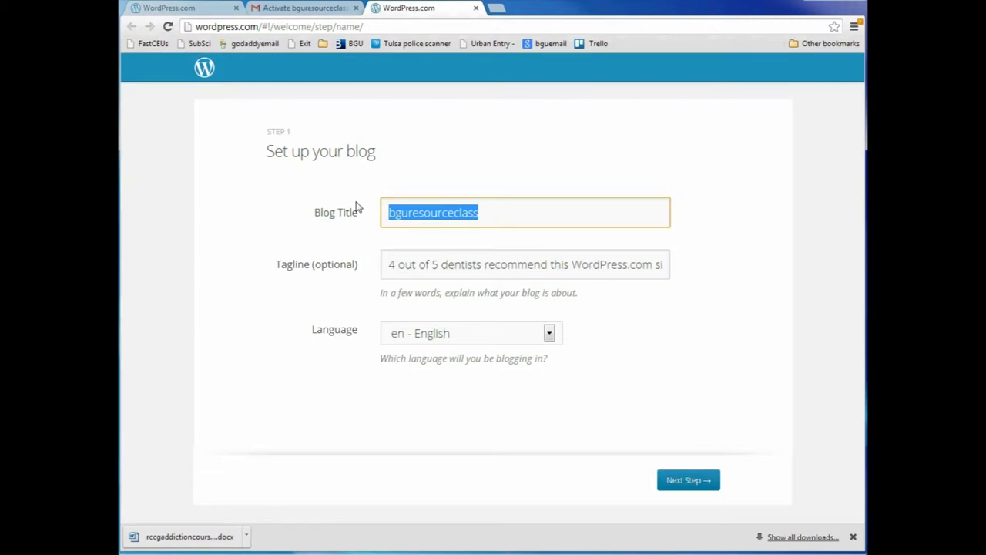
{"action": "type", "text": "A Samp"}
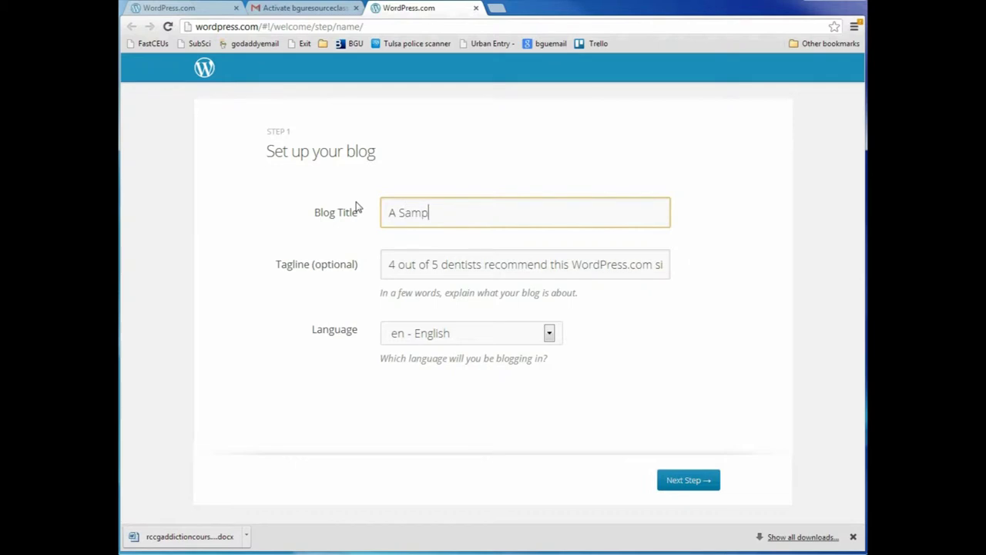
{"action": "type", "text": "le Resource Raising "}
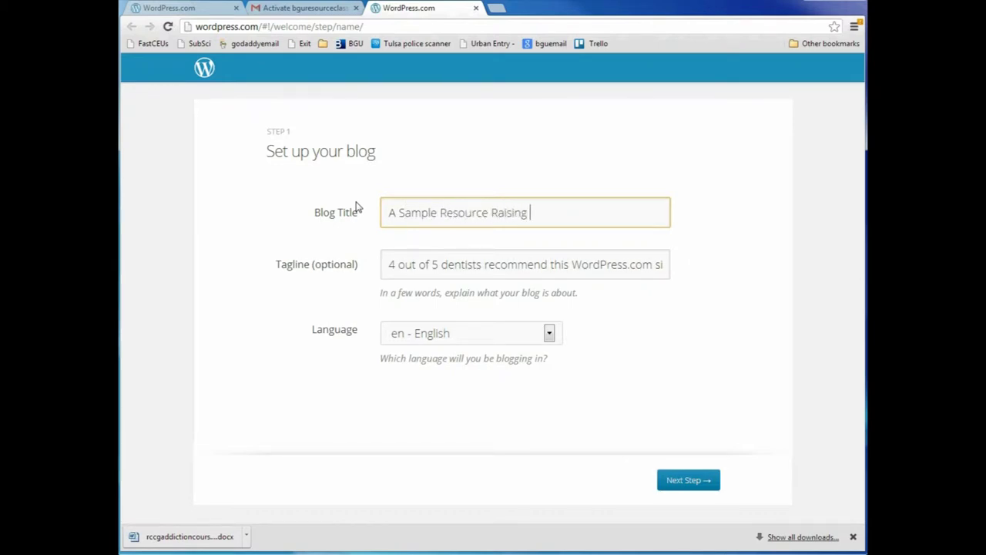
{"action": "type", "text": "Blog"}
{"action": "left_click_drag", "start_coordinate": [391, 264], "coordinate": [730, 271]}
{"action": "key", "text": "BackSpace"}
{"action": "type", "text": "BGU Is an"}
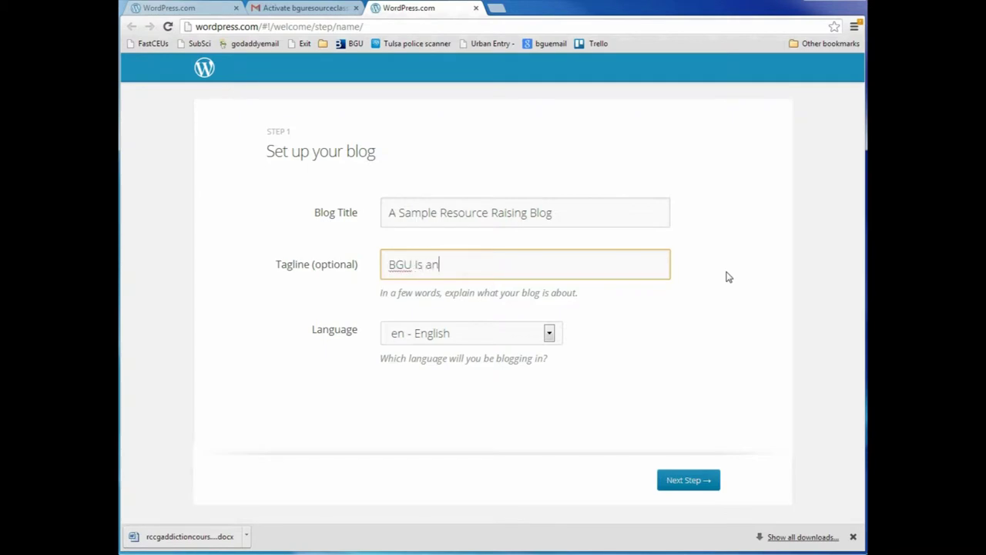
{"action": "type", "text": " Awesome School"}
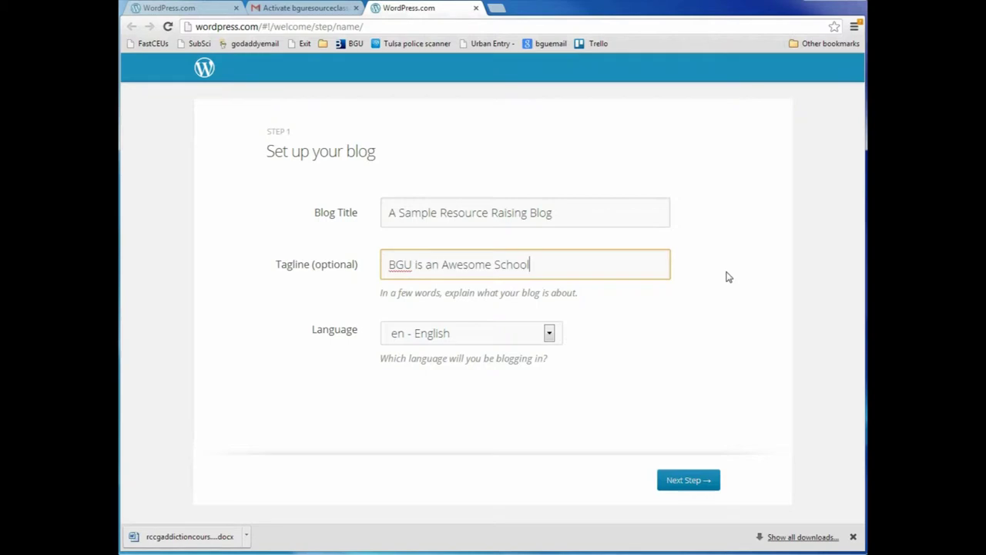
Leave the blog language as English and continue to theme selection.
{"action": "left_click", "coordinate": [550, 334]}
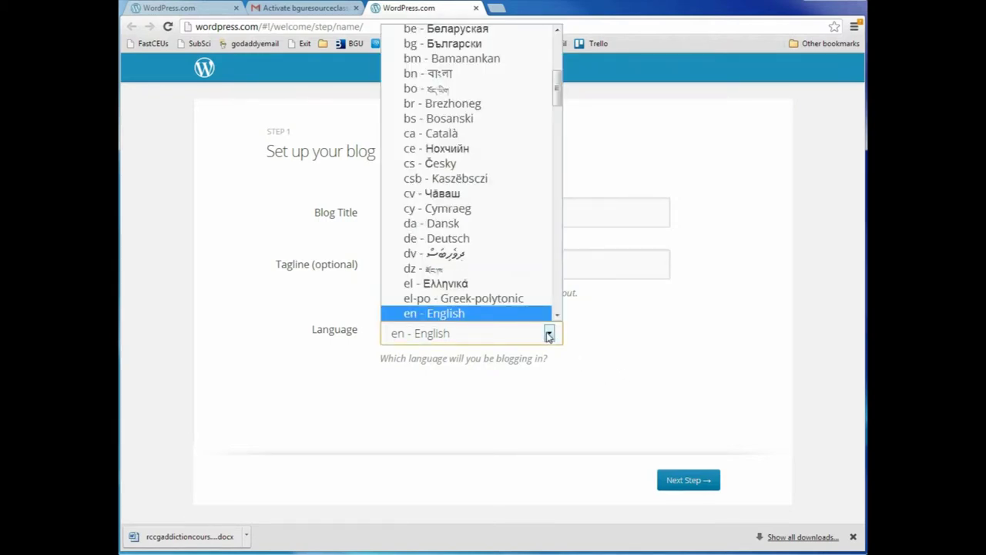
{"action": "scroll", "coordinate": [544, 133], "scroll_direction": "down", "scroll_amount": 3}
{"action": "left_click_drag", "start_coordinate": [544, 133], "coordinate": [555, 306]}
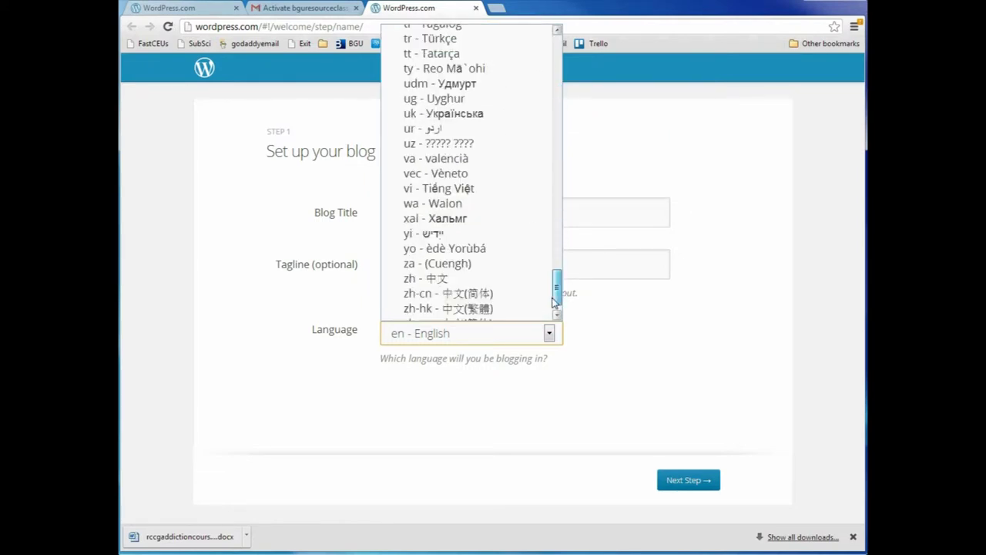
{"action": "left_click", "coordinate": [587, 394]}
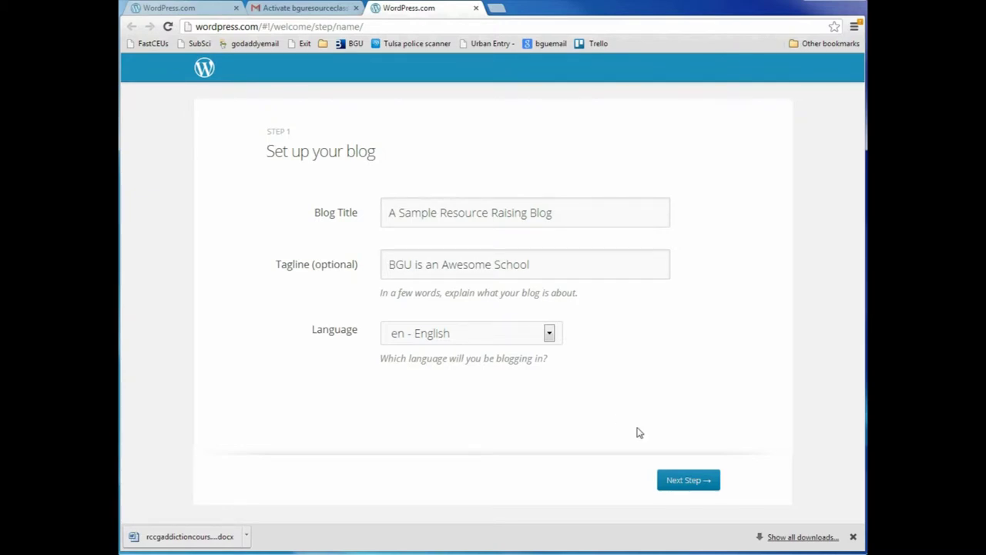
{"action": "left_click", "coordinate": [679, 480]}
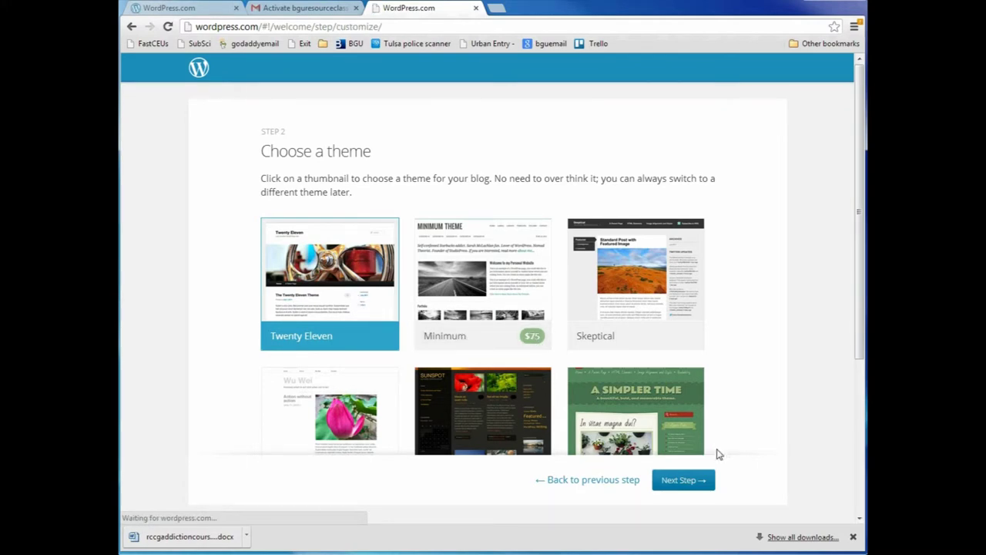
Keep the Twenty Eleven theme without customizing and proceed to Step 4, Create your first post.
{"action": "left_click", "coordinate": [704, 483]}
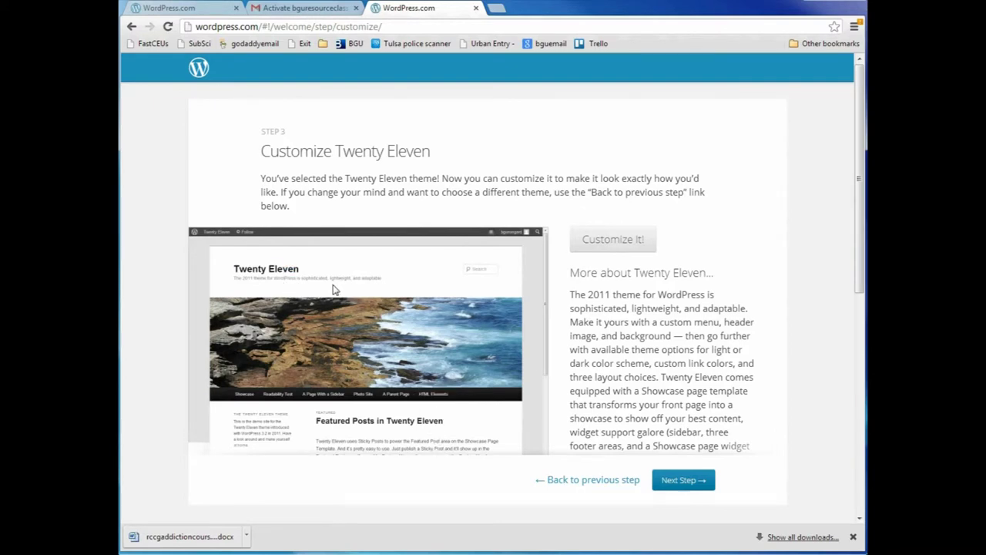
{"action": "left_click", "coordinate": [684, 480]}
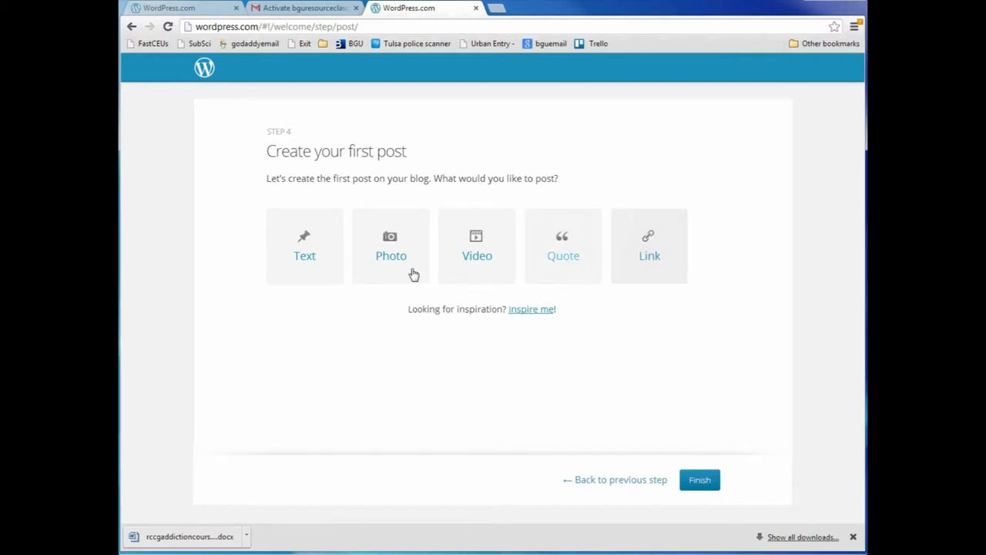
Write a text post titled 'Resource Raising' about the resource raising course at BGU, adding 'It is awesome and teaches alot'.
{"action": "left_click", "coordinate": [318, 248]}
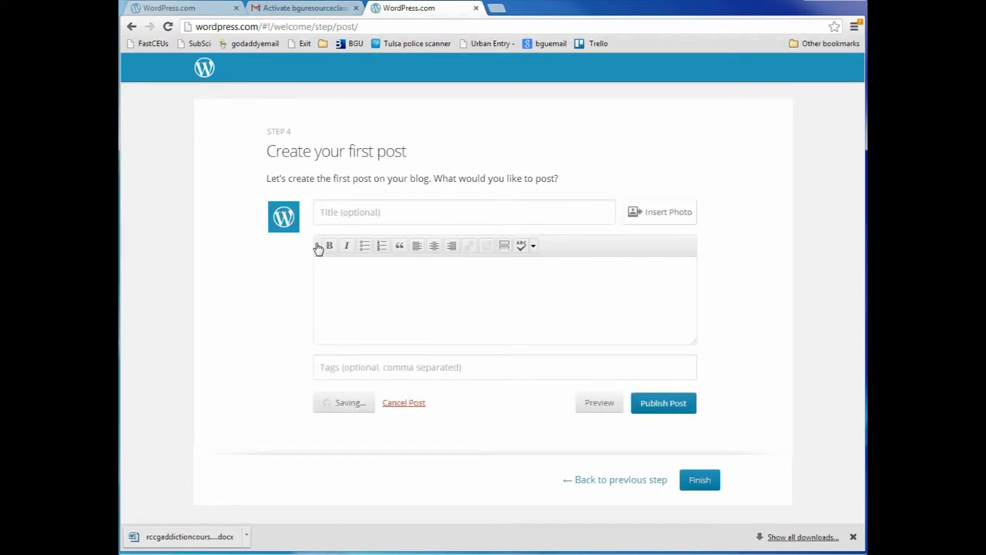
{"action": "type", "text": "Resource Rain"}
{"action": "type", "text": "ing"}
{"action": "key", "text": "BackSpace"}
{"action": "key", "text": "BackSpace"}
{"action": "key", "text": "BackSpace"}
{"action": "key", "text": "BackSpace"}
{"action": "type", "text": "sing"}
{"action": "type", "text": "Here is the cn"}
{"action": "type", "text": "otent"}
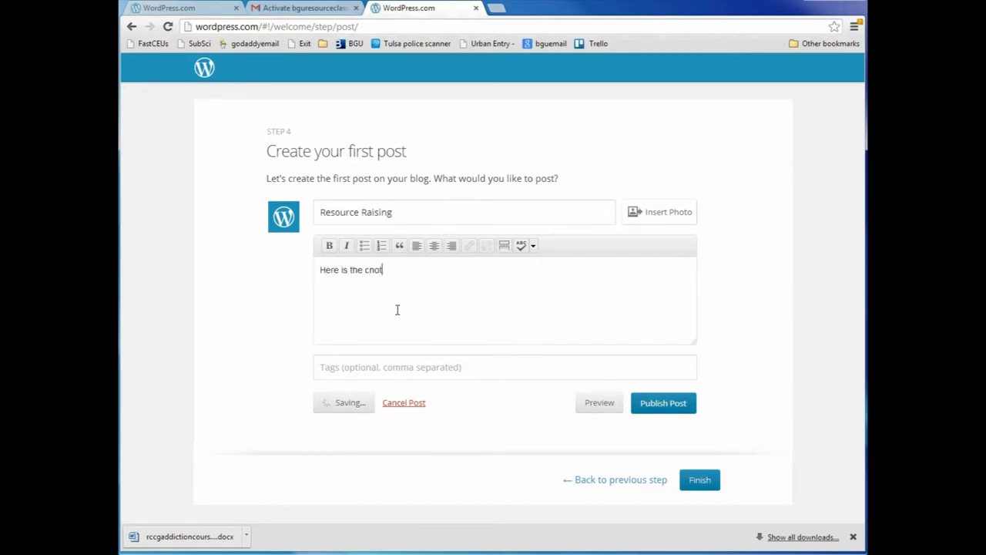
{"action": "key", "text": "BackSpace"}
{"action": "key", "text": "BackSpace"}
{"action": "key", "text": "BackSpace"}
{"action": "key", "text": "BackSpace"}
{"action": "key", "text": "BackSpace"}
{"action": "key", "text": "BackSpace"}
{"action": "type", "text": "ontent about the resource rais"}
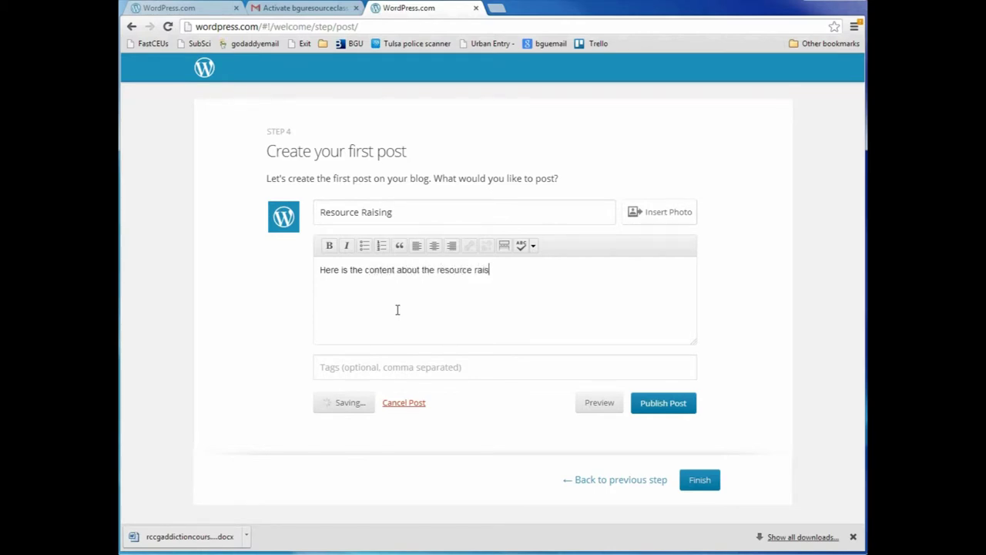
{"action": "type", "text": "ing course at BGUY"}
{"action": "key", "text": "BackSpace"}
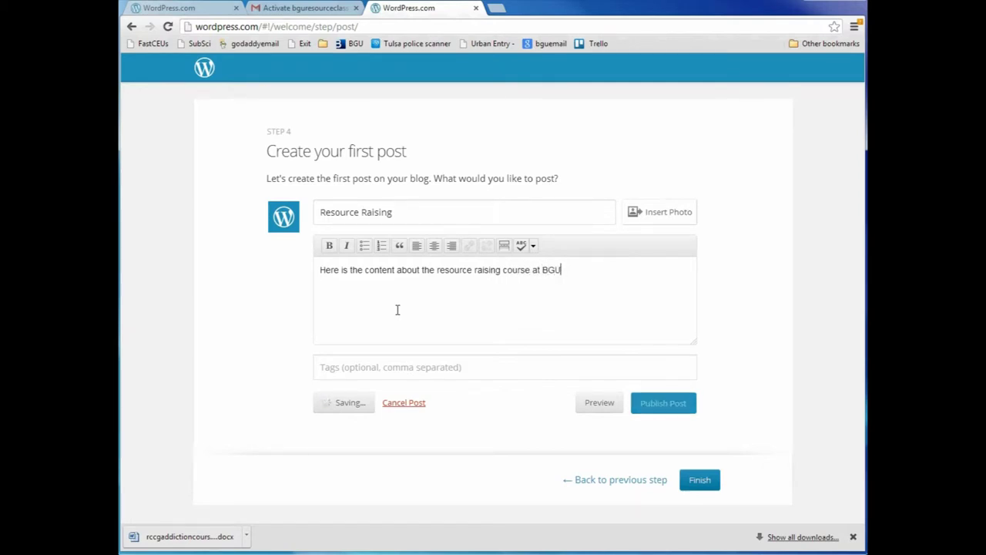
{"action": "type", "text": "It is awe"}
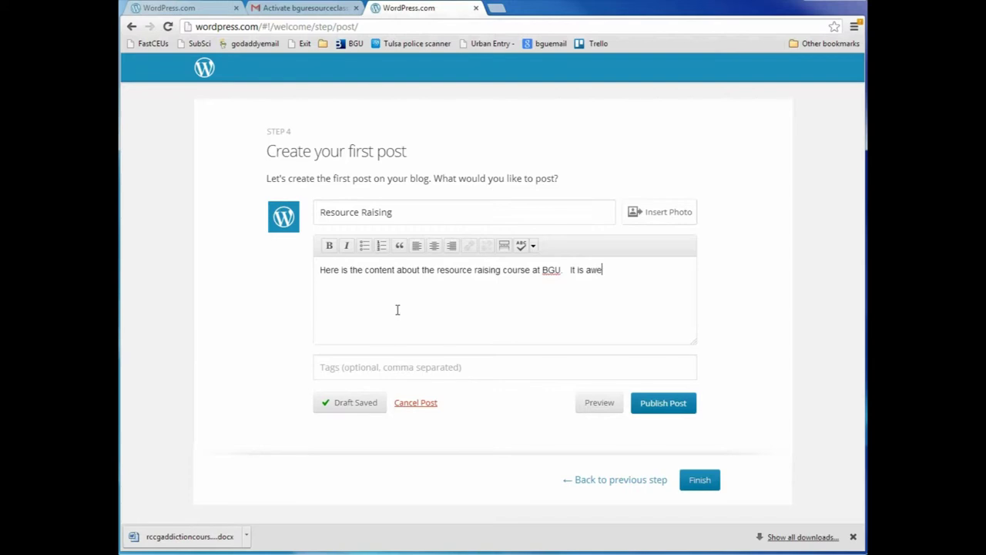
{"action": "type", "text": "some and teaches alot"}
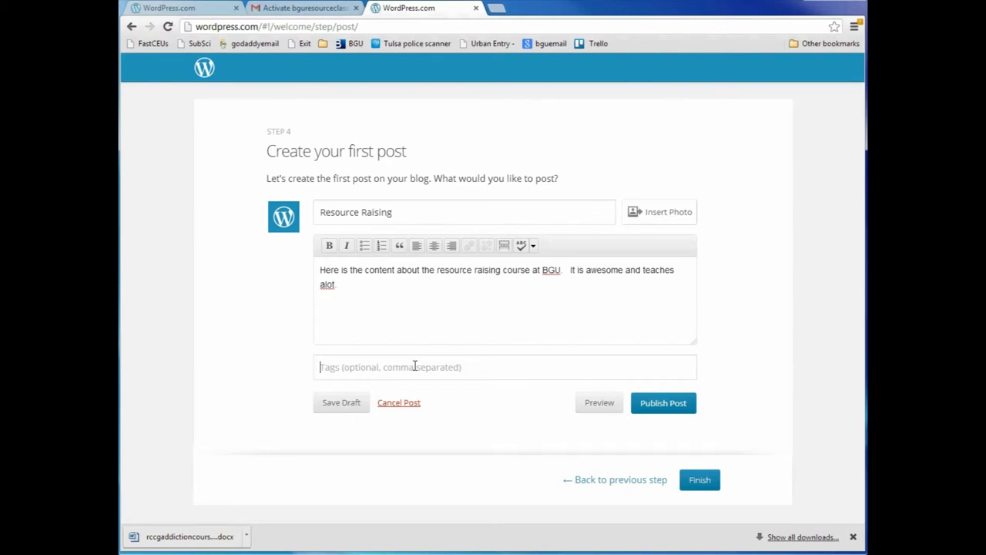
Add the tags bgu, fundraising, fundraising ideas and mission to the post.
{"action": "type", "text": "bgu, "}
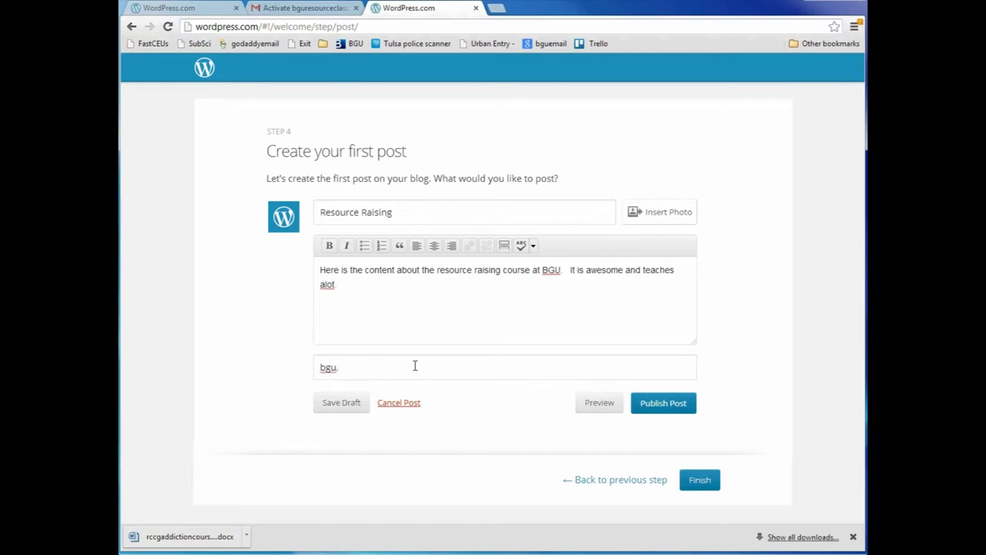
{"action": "type", "text": "fundraising, fundraising ideas, mission"}
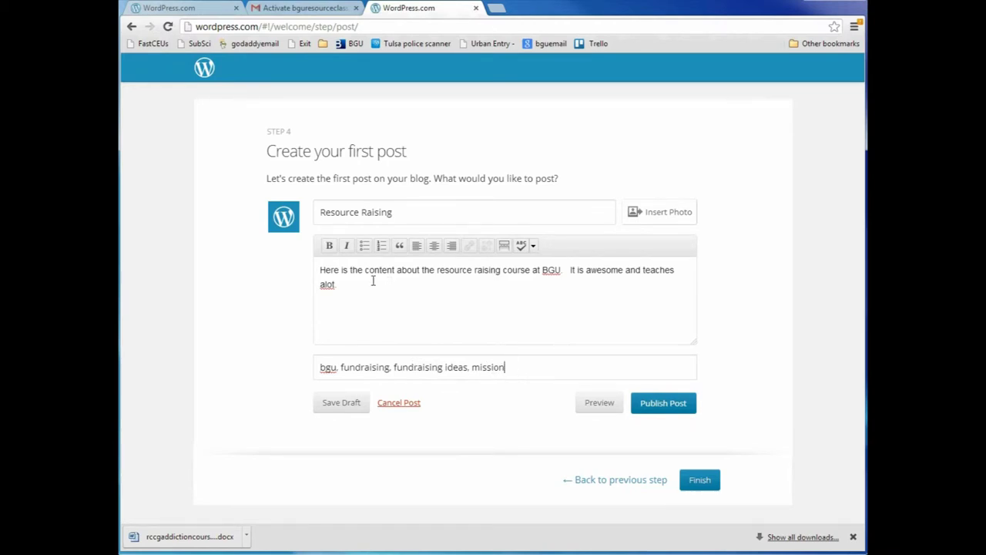
Fix 'alot' to 'a lot', publish the Resource Raising post, and open a blank browser tab.
{"action": "left_click", "coordinate": [325, 285]}
{"action": "left_click", "coordinate": [656, 407]}
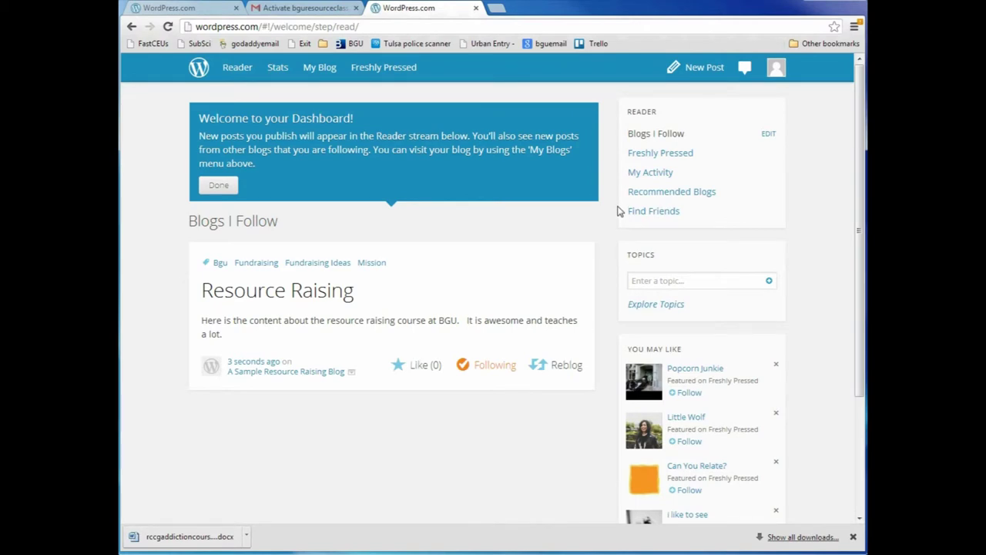
{"action": "left_click", "coordinate": [497, 8]}
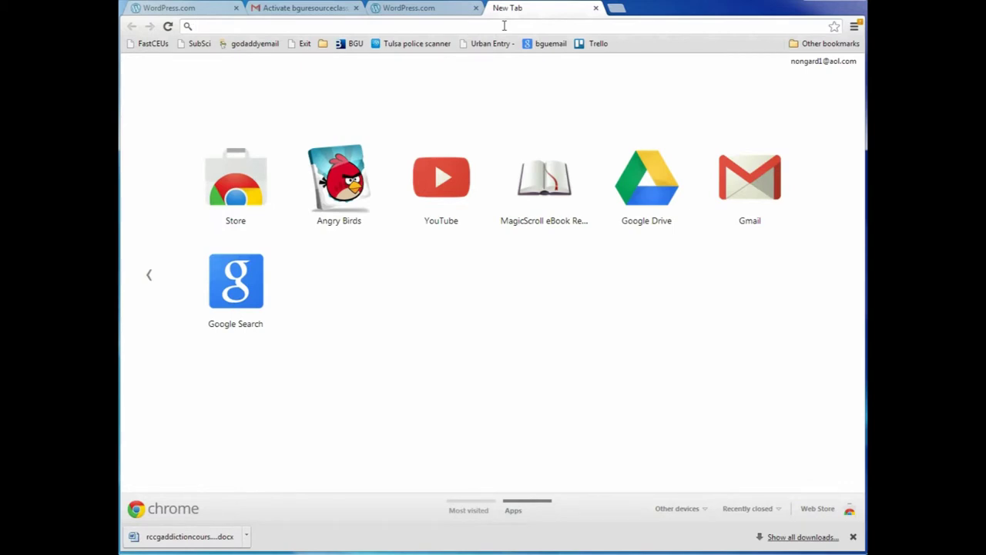
Visit bguresourceclass.wordpress.com and scroll through the published Resource Raising post and its tags.
{"action": "type", "text": "bgu"}
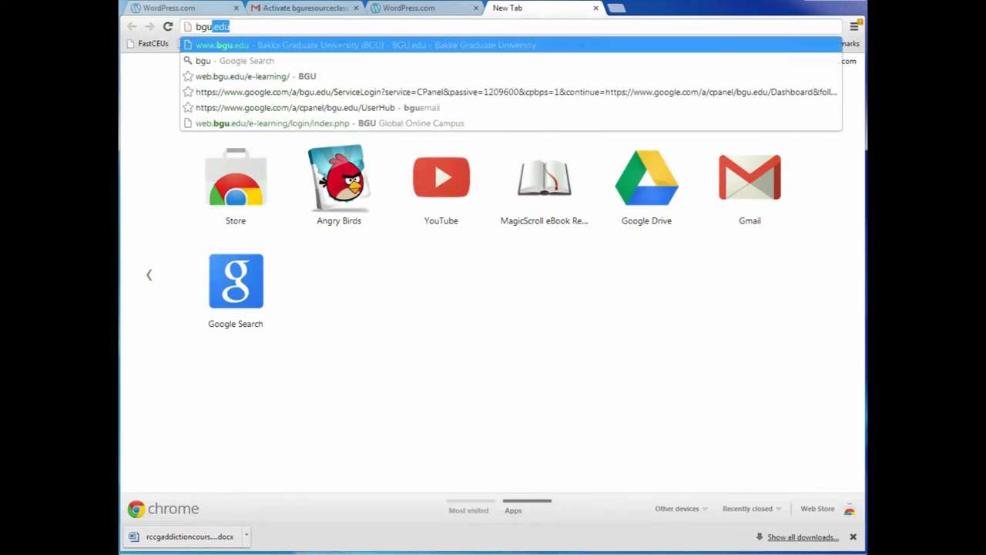
{"action": "type", "text": "resource"}
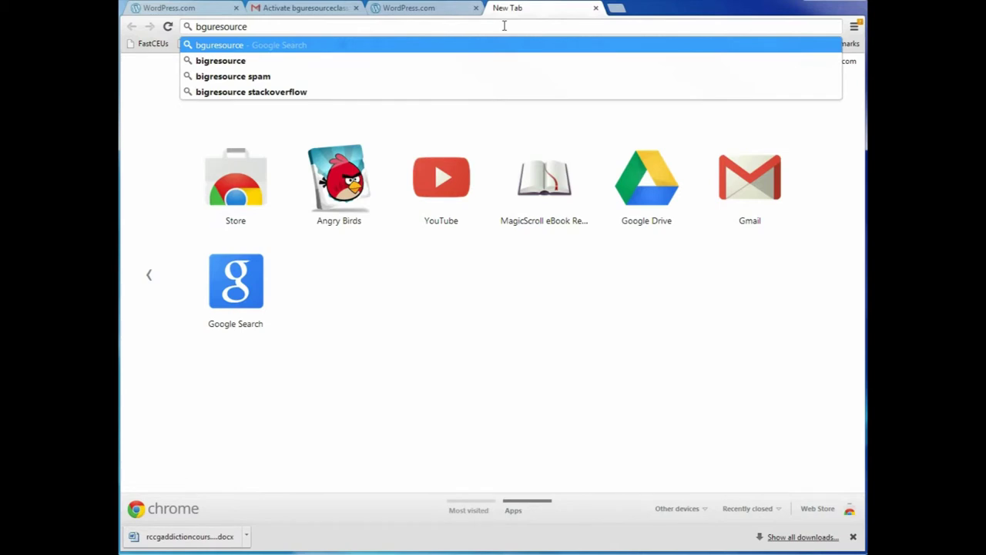
{"action": "type", "text": "class.w"}
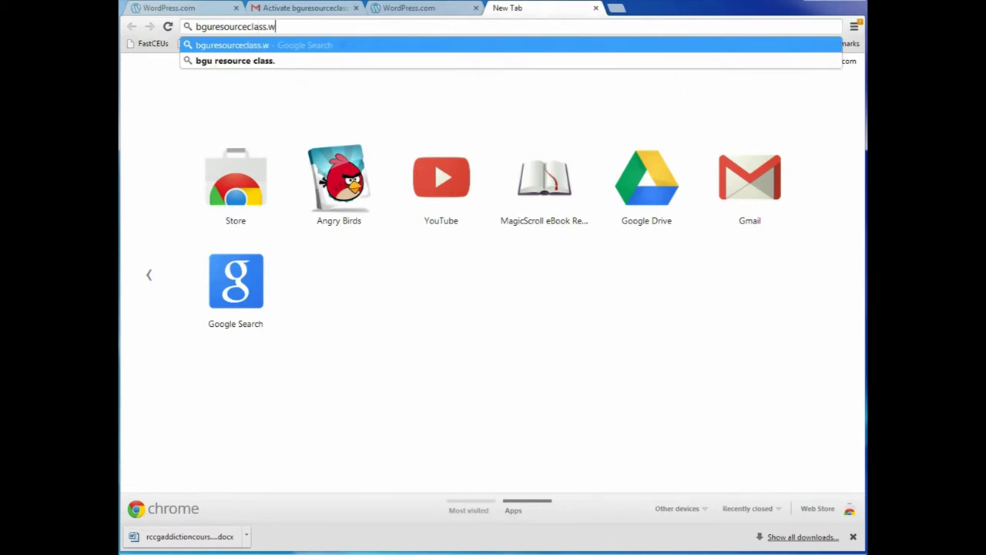
{"action": "type", "text": "ordpress.com"}
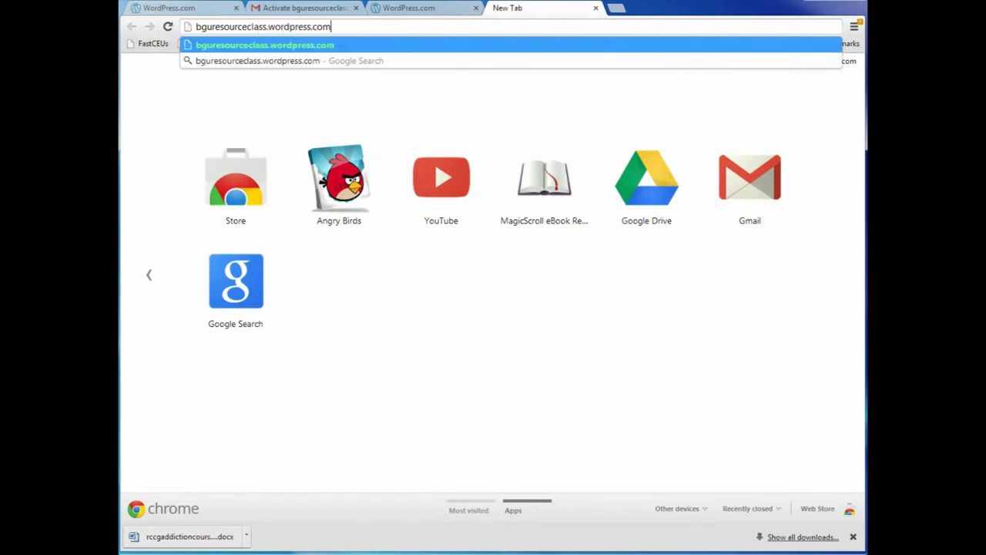
{"action": "key", "text": "Return"}
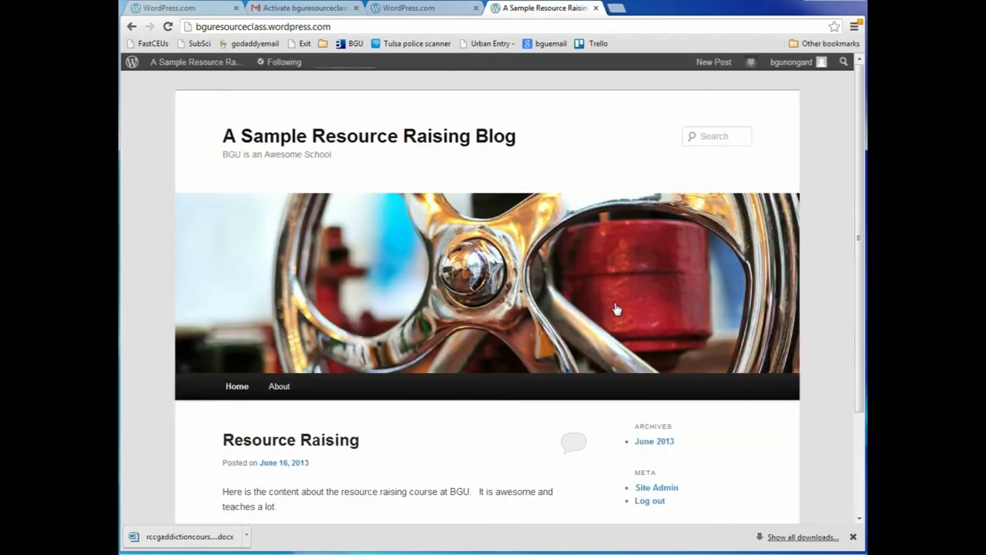
{"action": "scroll", "coordinate": [608, 358], "scroll_direction": "down", "scroll_amount": 3}
{"action": "scroll", "coordinate": [607, 356], "scroll_direction": "up", "scroll_amount": 2}
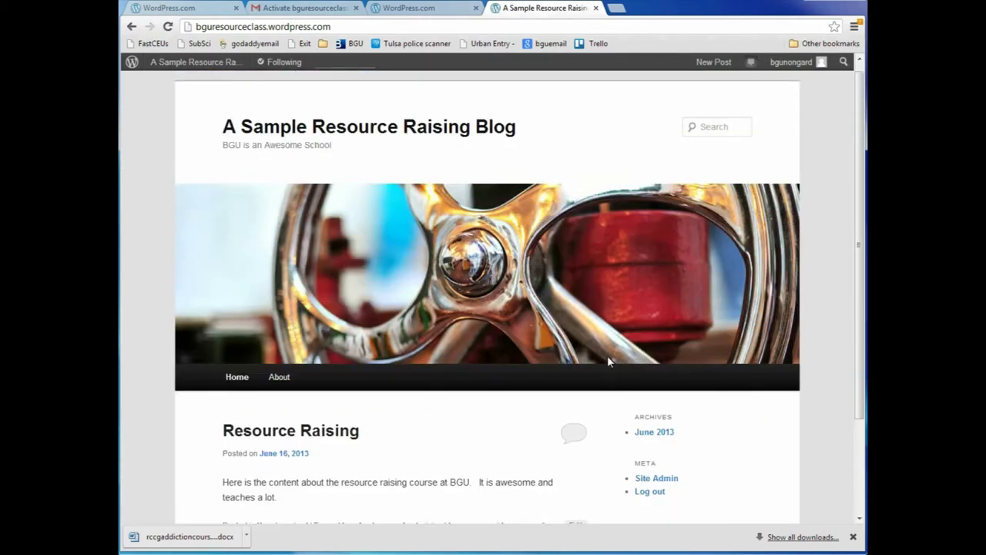
{"action": "scroll", "coordinate": [607, 358], "scroll_direction": "down", "scroll_amount": 1}
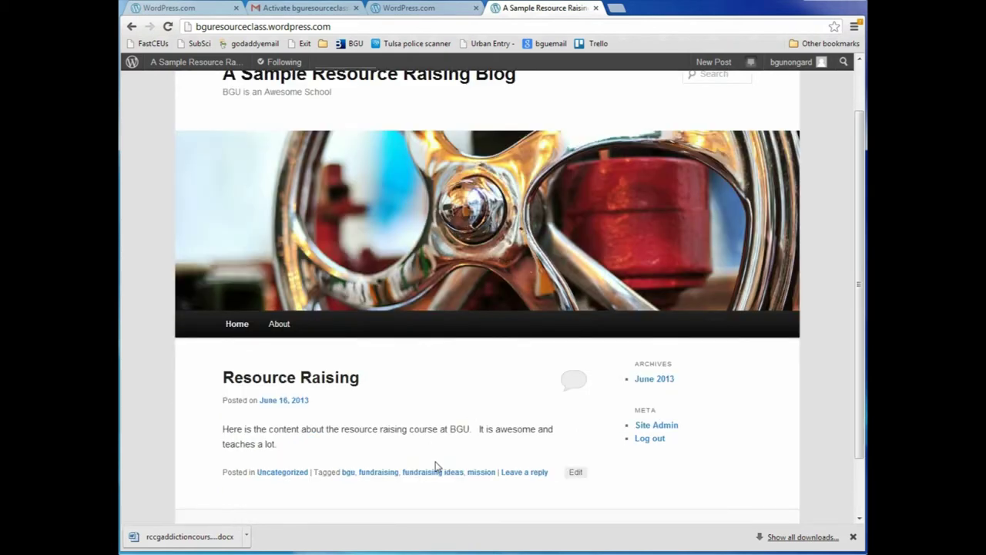
{"action": "scroll", "coordinate": [435, 466], "scroll_direction": "up", "scroll_amount": 1}
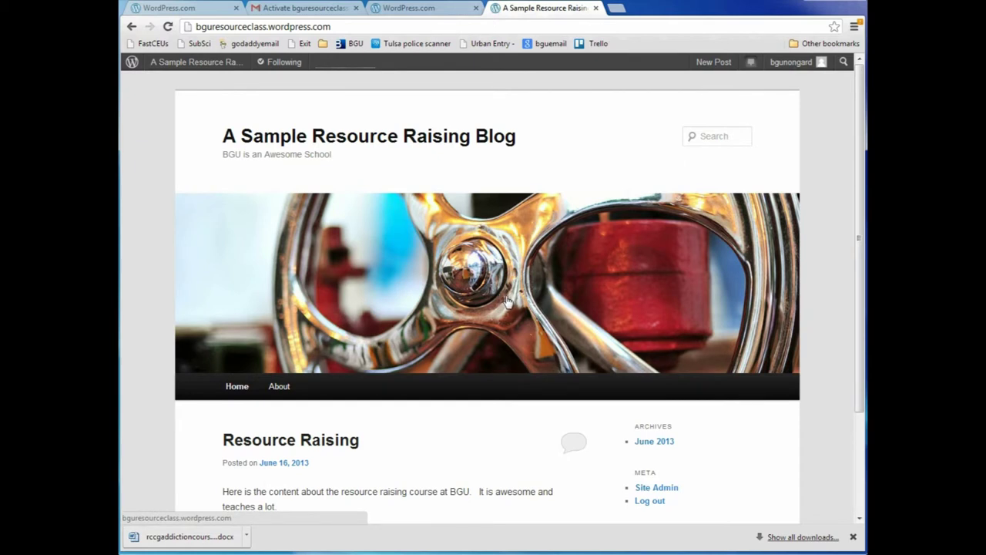
{"action": "scroll", "coordinate": [584, 370], "scroll_direction": "down", "scroll_amount": 1}
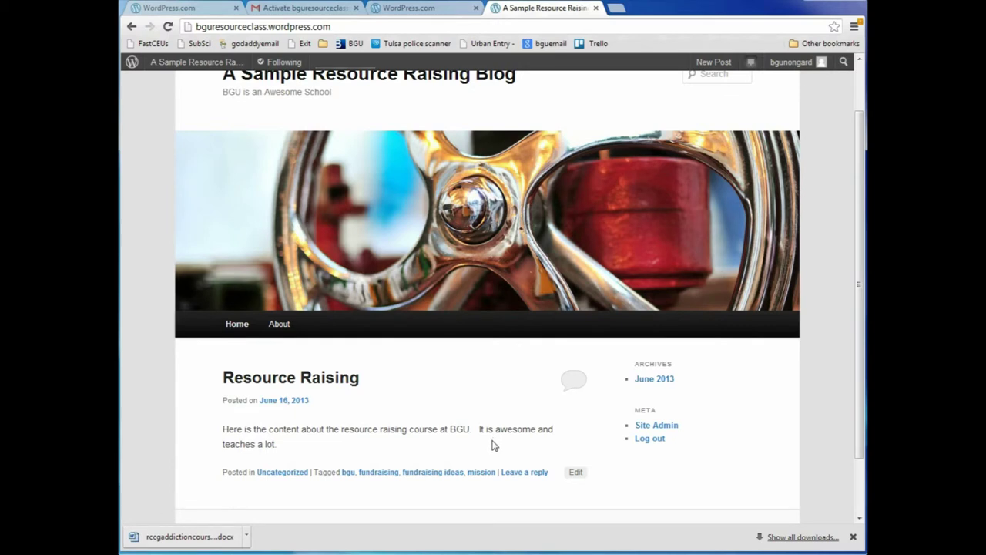
{"action": "scroll", "coordinate": [493, 446], "scroll_direction": "up", "scroll_amount": 2}
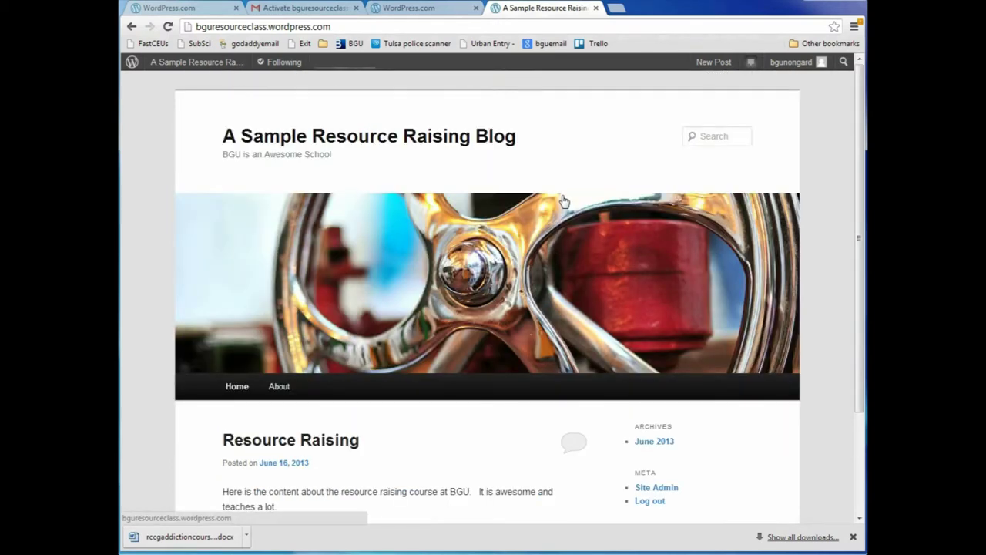
Return to the WordPress.com dashboard through My Blog and bring up the New Post type chooser.
{"action": "left_click", "coordinate": [424, 10]}
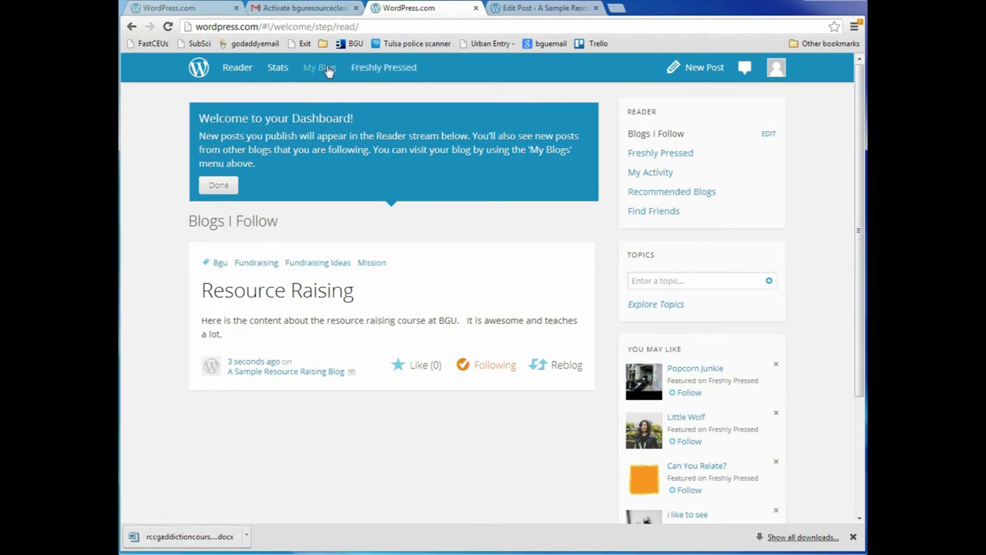
{"action": "left_click", "coordinate": [324, 67]}
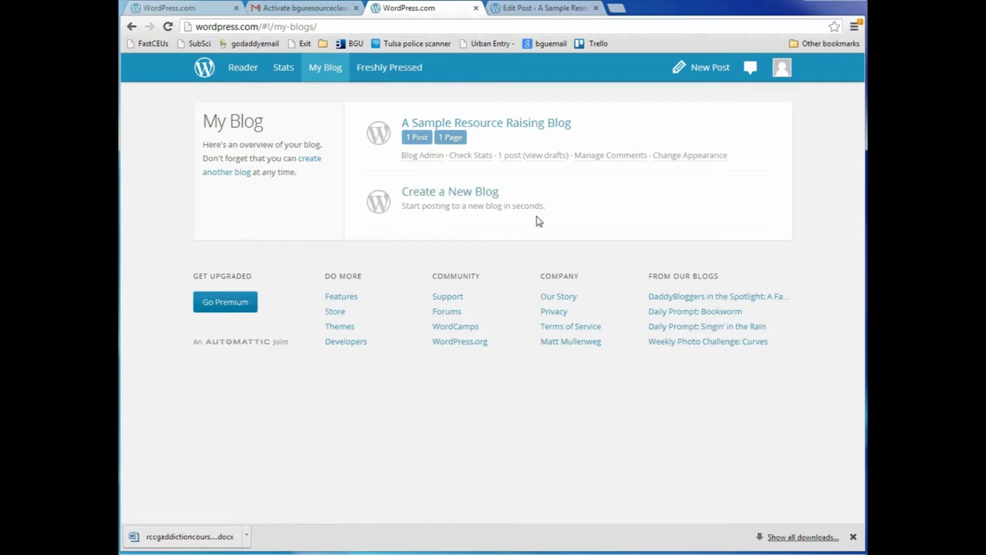
{"action": "left_click", "coordinate": [707, 74]}
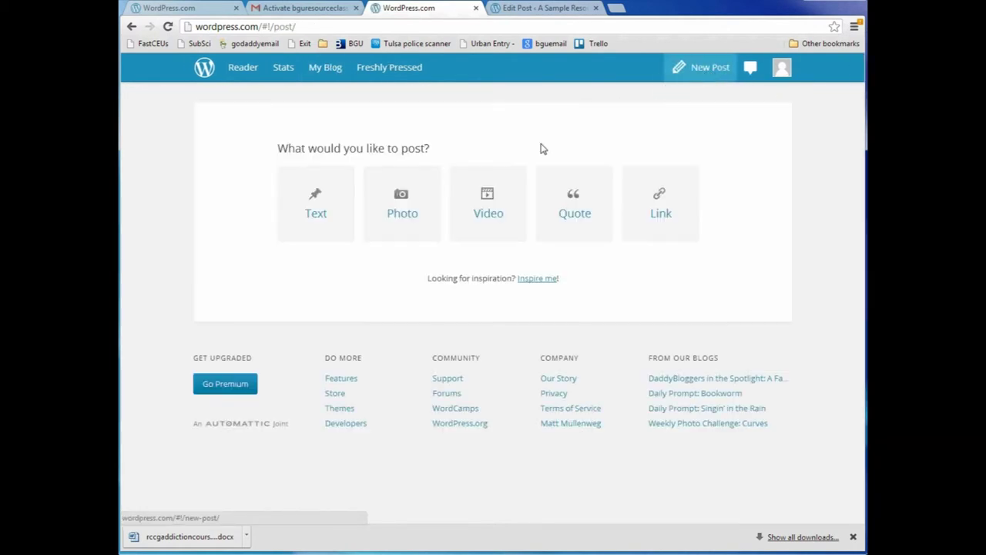
Start a Photo post and upload the family picture from the Downloads folder.
{"action": "left_click", "coordinate": [414, 210]}
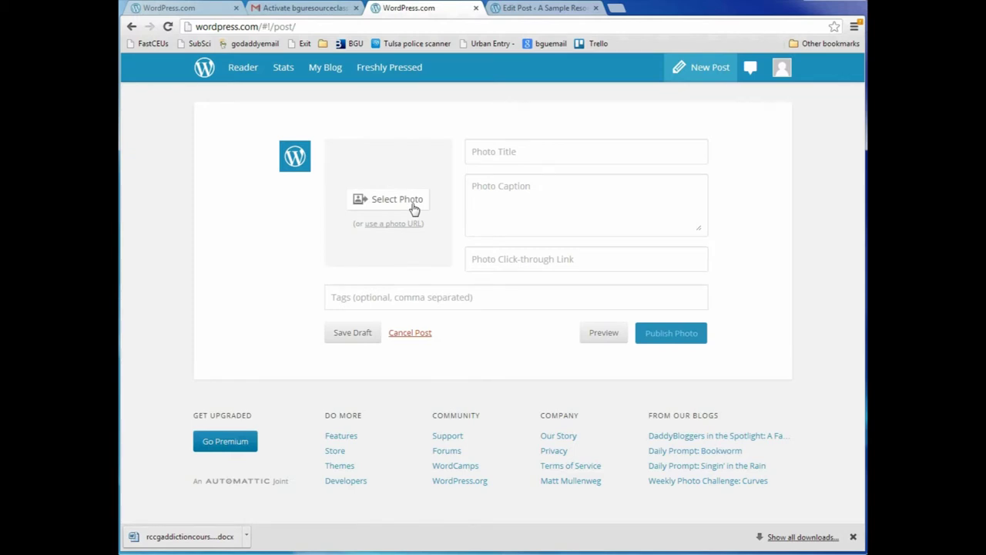
{"action": "left_click", "coordinate": [414, 209]}
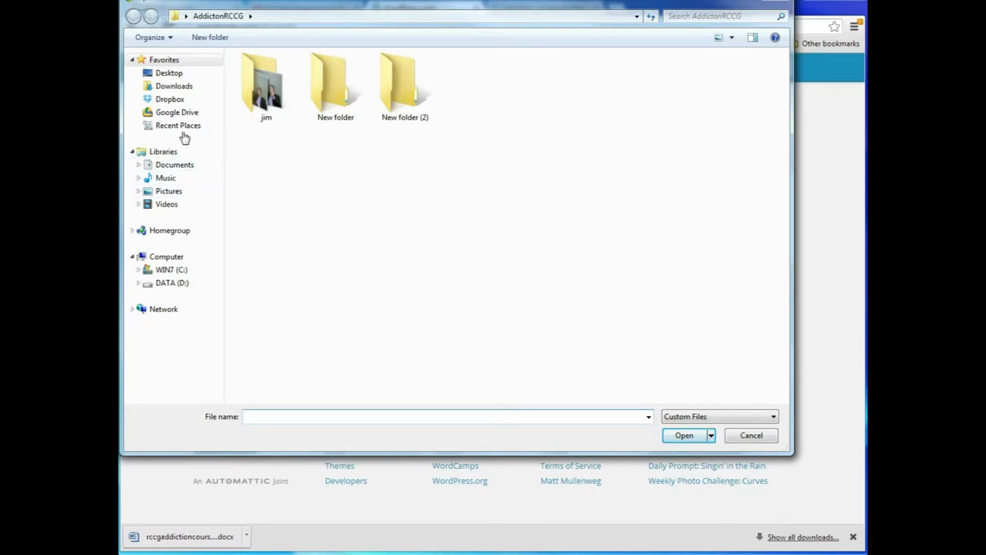
{"action": "left_click", "coordinate": [183, 91]}
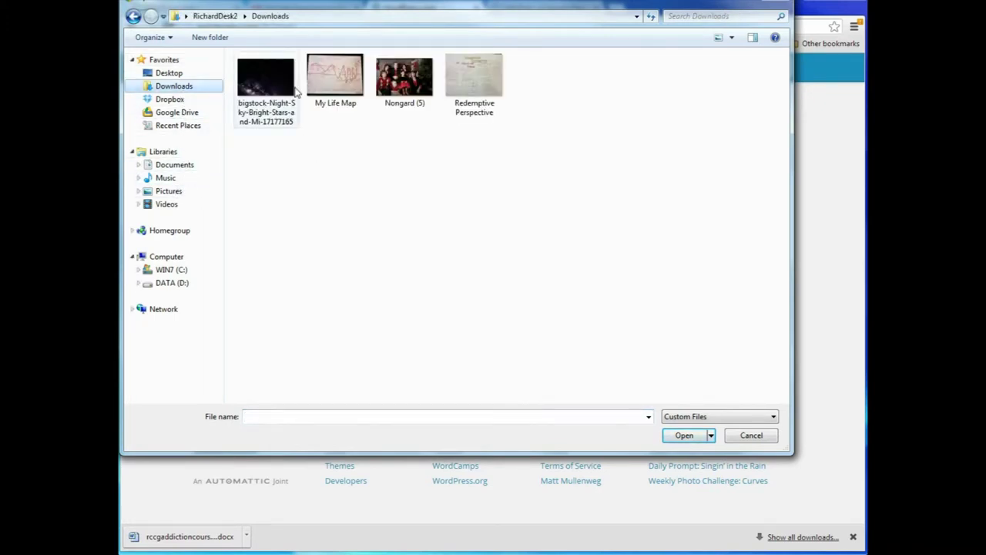
{"action": "double_click", "coordinate": [404, 77]}
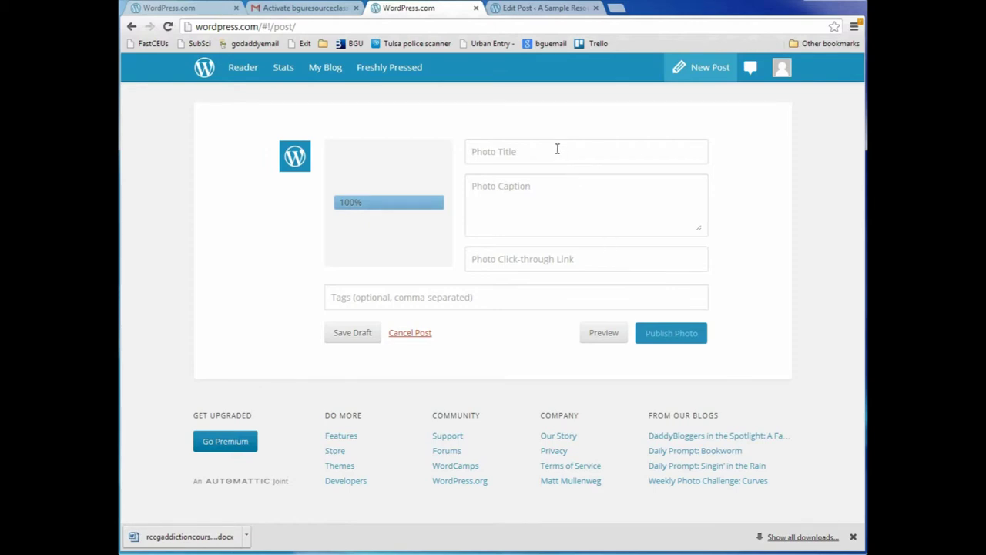
Title the photo post with the family name and caption it 'Here is our family they are dressed for Christmas pictures.'.
{"action": "type", "text": "Nongard Family"}
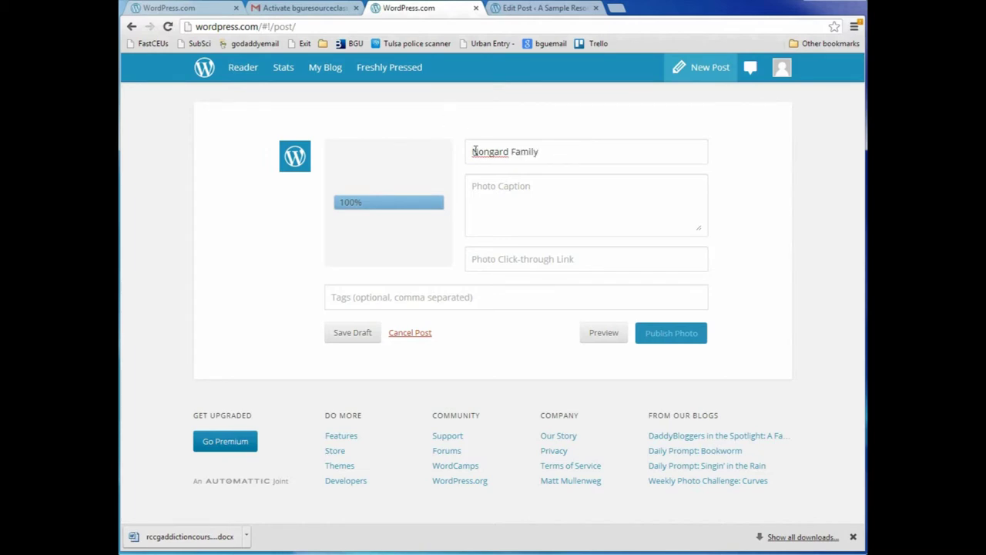
{"action": "left_click", "coordinate": [537, 208]}
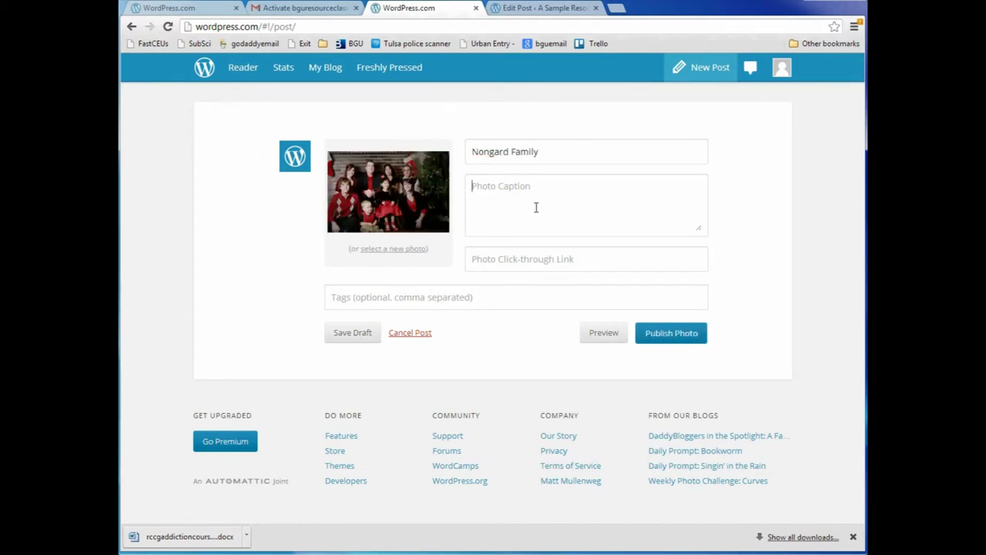
{"action": "type", "text": "Here is our family  they are dresse"}
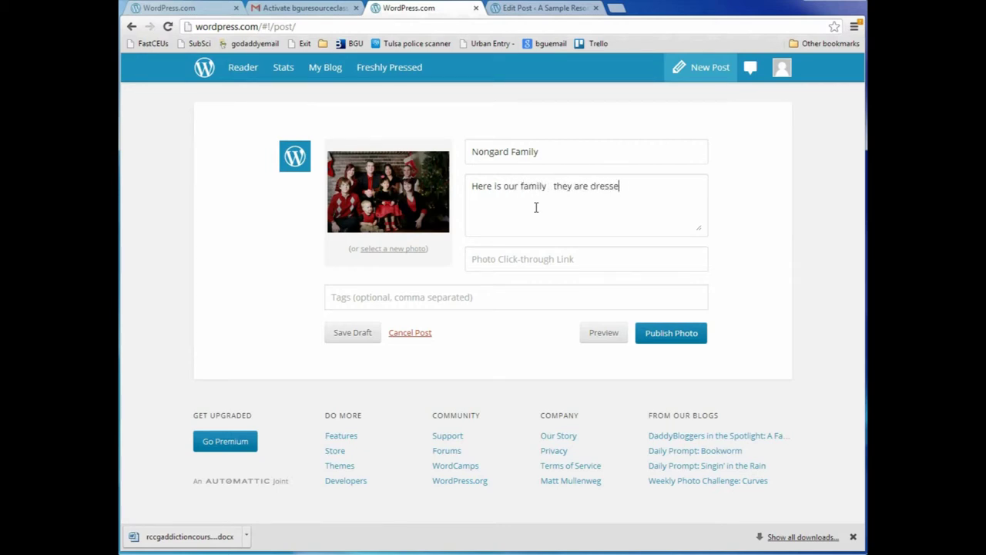
{"action": "type", "text": "d for Christimas"}
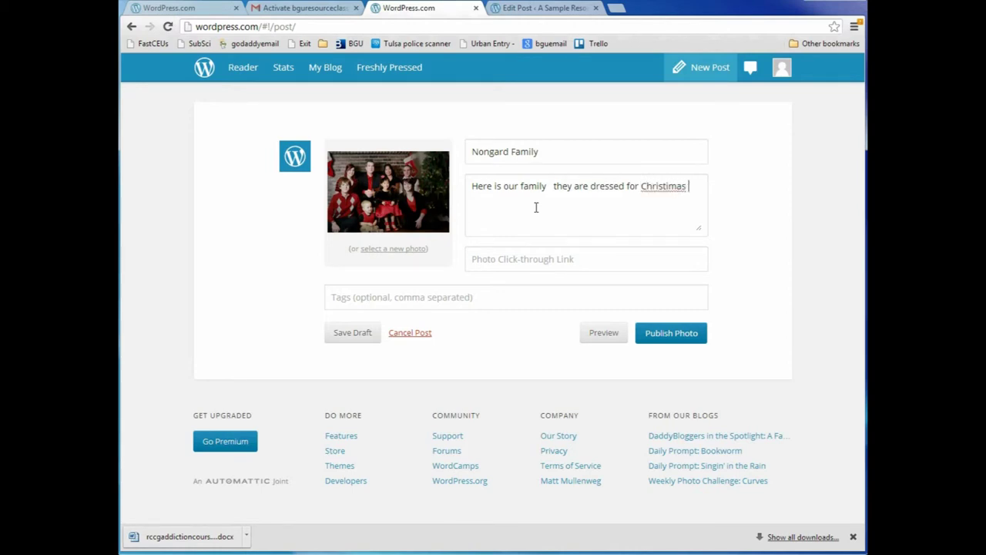
{"action": "key", "text": "BackSpace"}
{"action": "key", "text": "BackSpace"}
{"action": "key", "text": "BackSpace"}
{"action": "key", "text": "BackSpace"}
{"action": "type", "text": "mas pictures."}
{"action": "left_click", "coordinate": [586, 260]}
{"action": "type", "text": "www."}
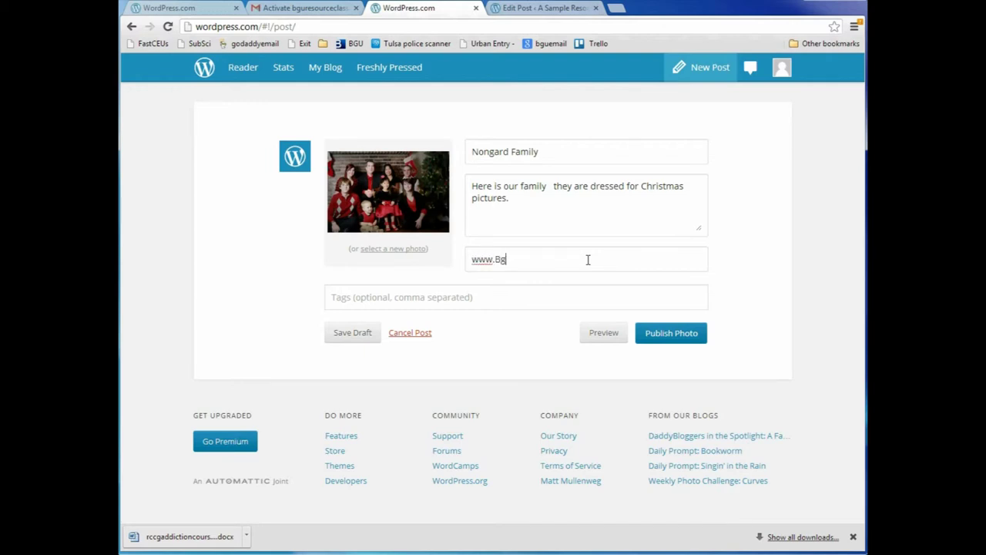
{"action": "type", "text": "BGU."}
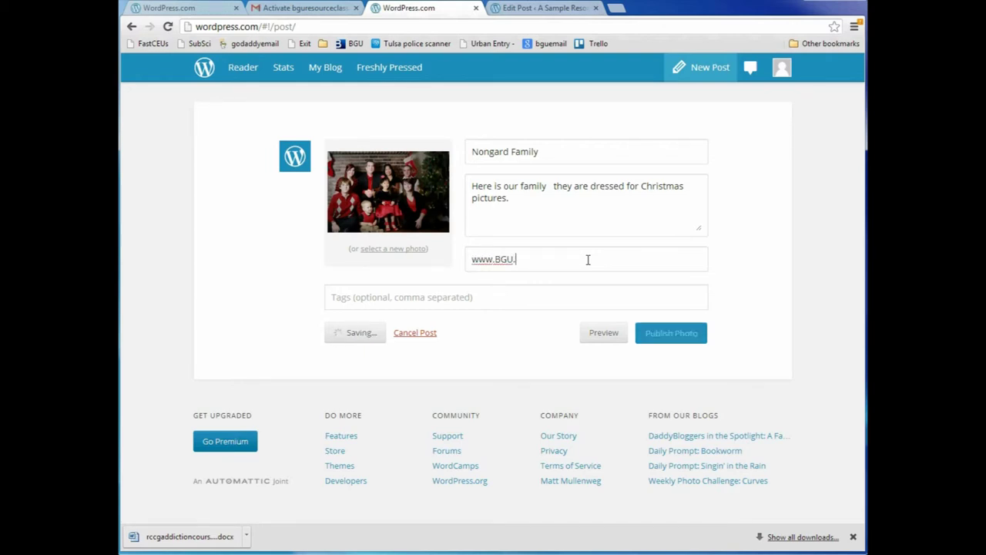
{"action": "type", "text": "com"}
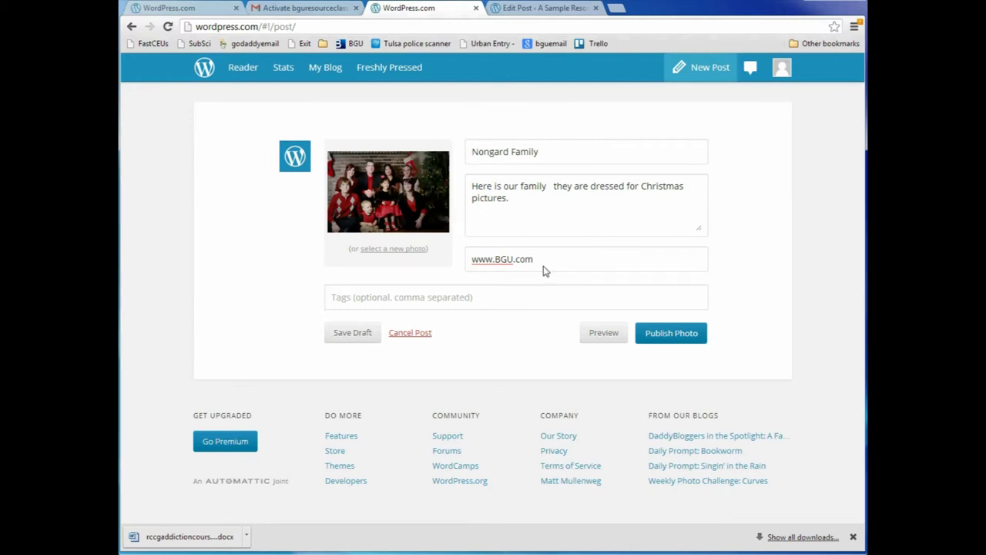
{"action": "left_click", "coordinate": [540, 294]}
Tag the photo post bgu, sample blog and christian, dropping the family-name tag, and publish it.
{"action": "type", "text": "no"}
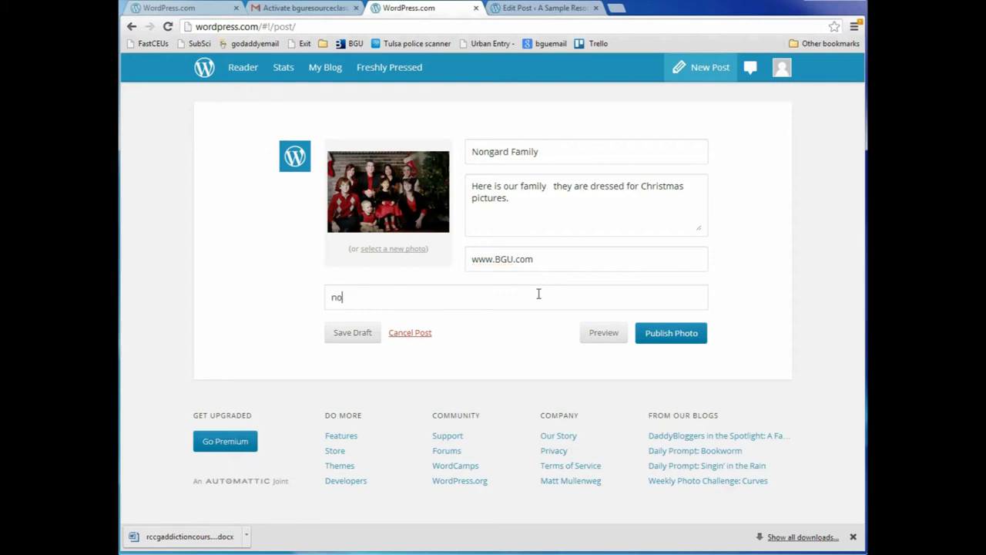
{"action": "type", "text": "ngard, bgu,"}
{"action": "left_click_drag", "start_coordinate": [367, 298], "coordinate": [303, 297]}
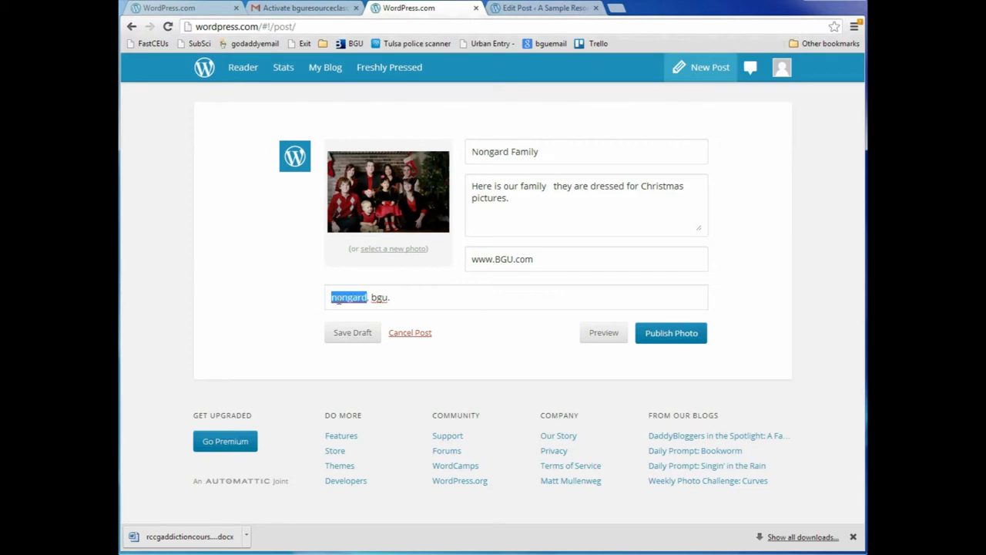
{"action": "key", "text": "BackSpace"}
{"action": "key", "text": "Delete"}
{"action": "key", "text": "Delete"}
{"action": "type", "text": "amp"}
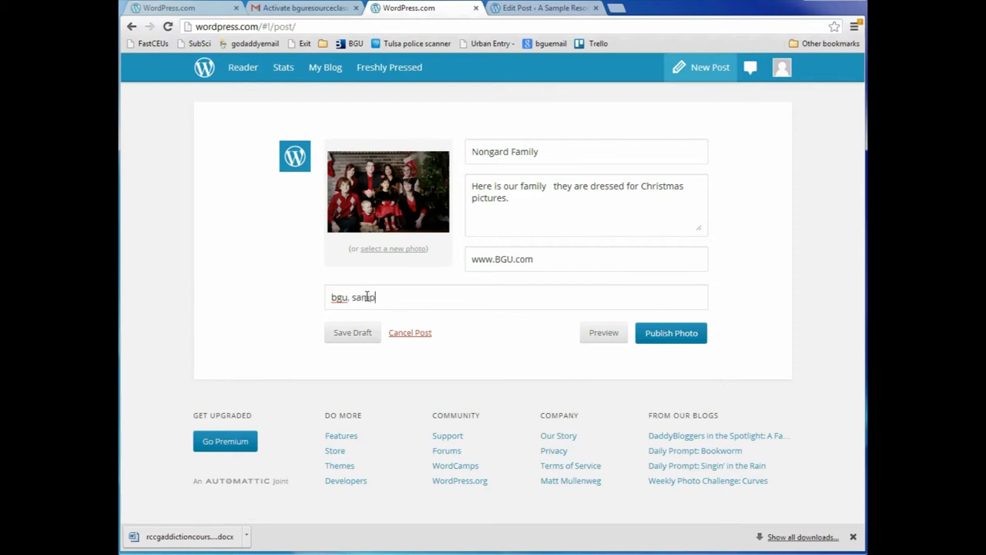
{"action": "type", "text": "le blog, christian,"}
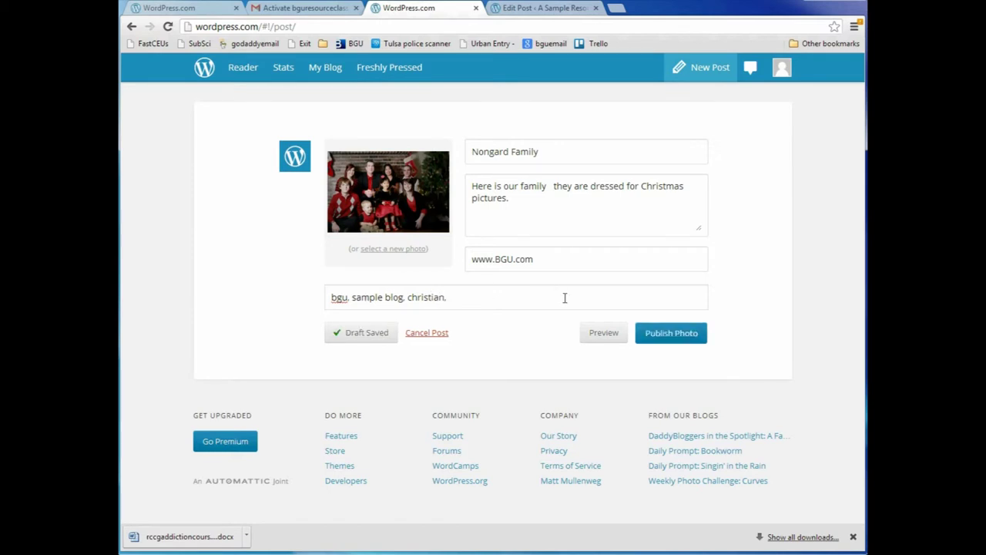
{"action": "left_click", "coordinate": [662, 333]}
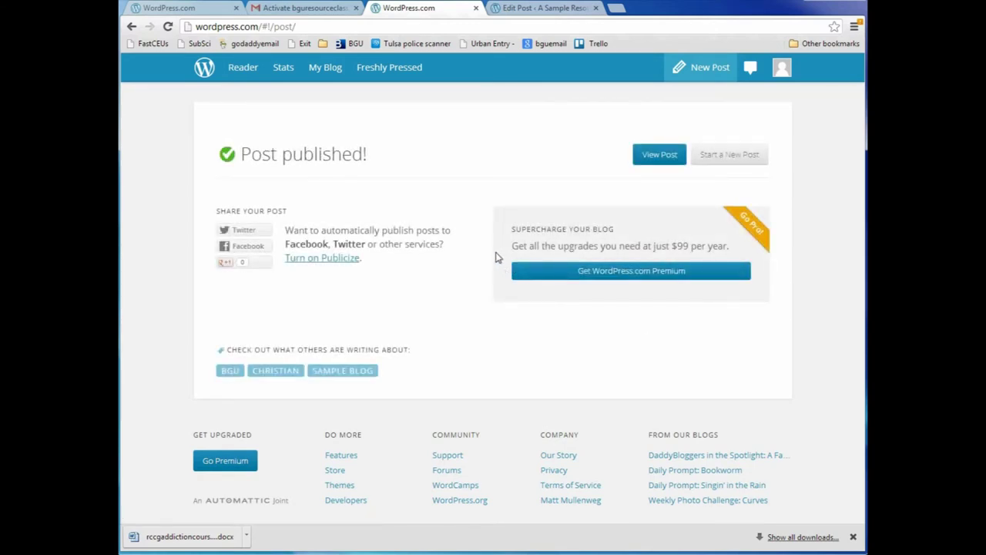
Load the live blog homepage at bguresourceclass.wordpress.com in the Edit Post tab.
{"action": "left_click", "coordinate": [543, 8]}
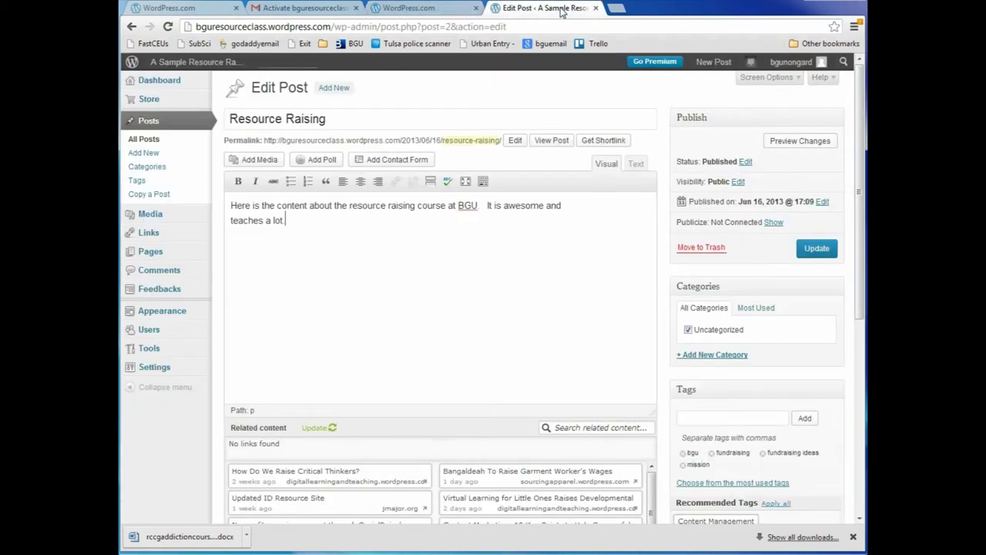
{"action": "left_click_drag", "start_coordinate": [507, 27], "coordinate": [334, 27]}
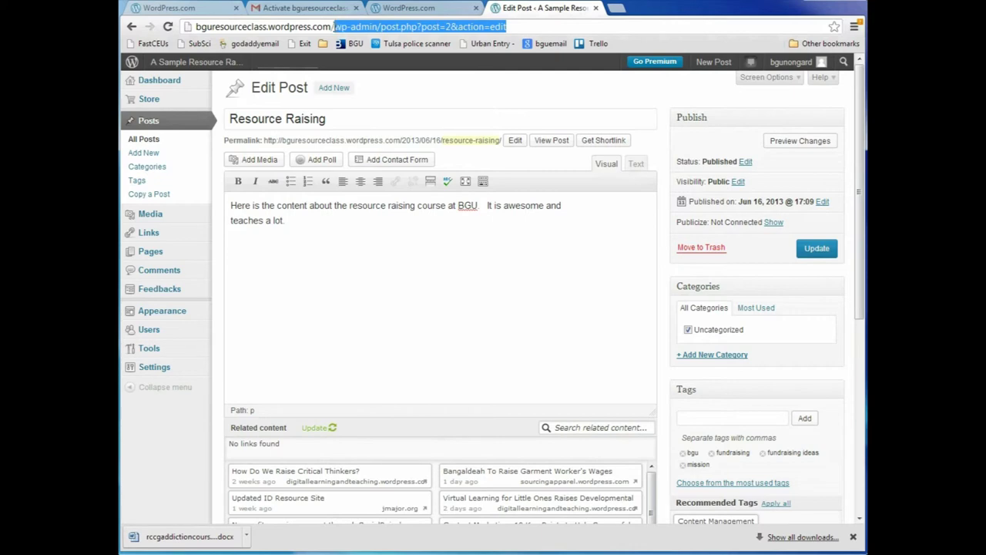
{"action": "key", "text": "BackSpace"}
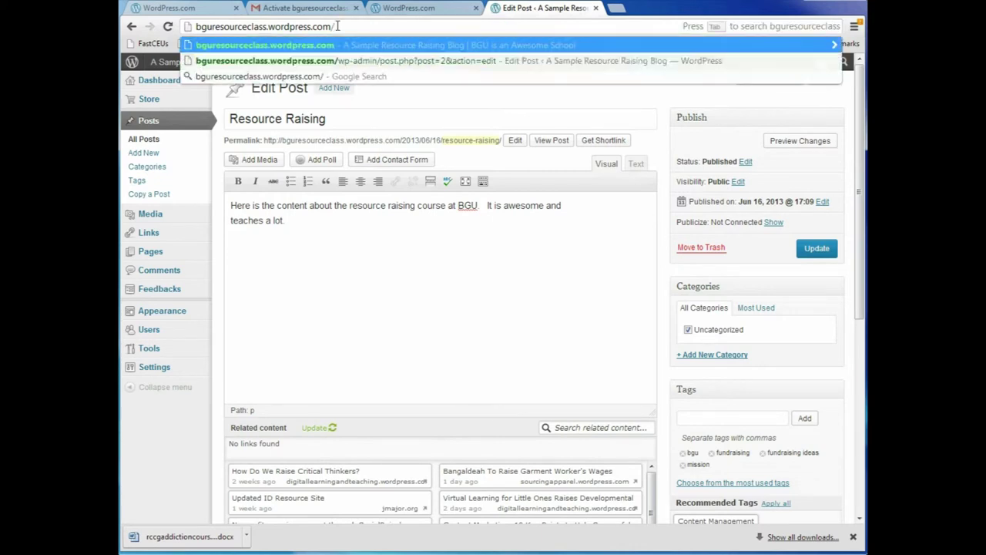
{"action": "key", "text": "Return"}
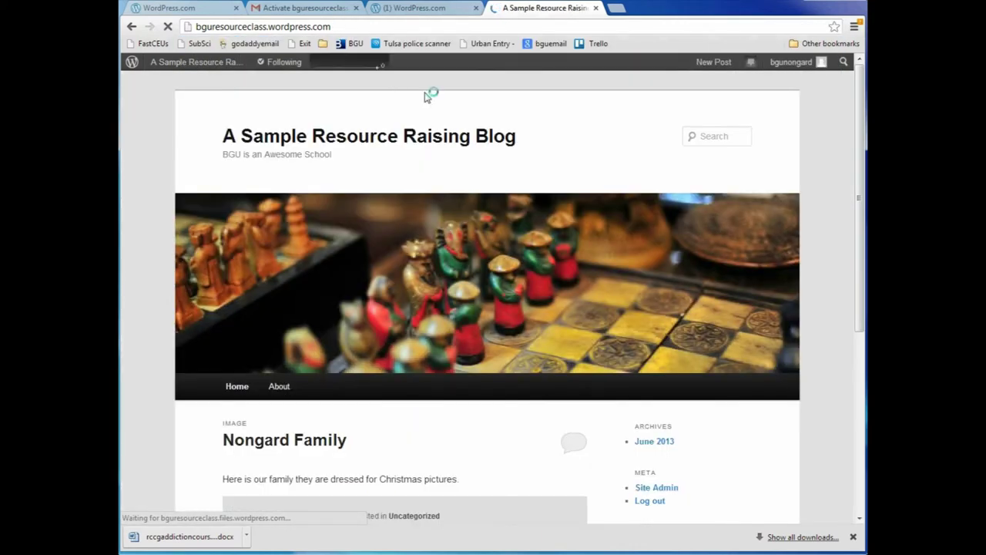
Review the two published posts on the homepage, then start another new post in WordPress.com.
{"action": "scroll", "coordinate": [484, 191], "scroll_direction": "down", "scroll_amount": 3}
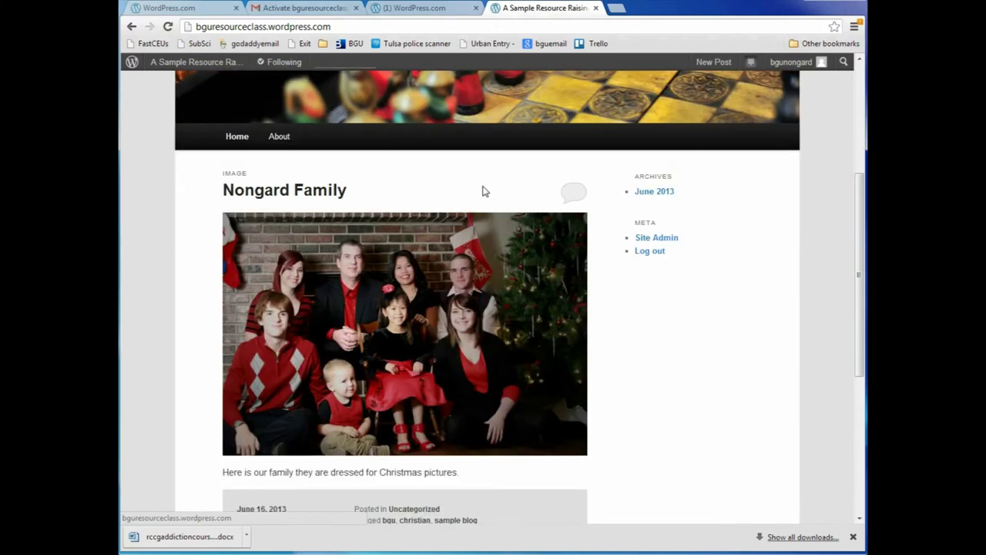
{"action": "scroll", "coordinate": [484, 191], "scroll_direction": "down", "scroll_amount": 2}
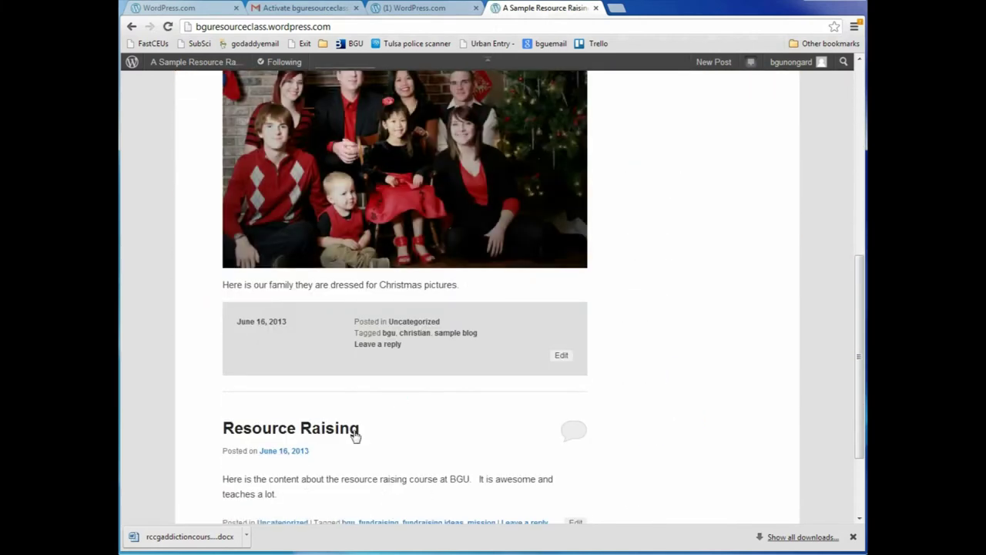
{"action": "scroll", "coordinate": [484, 468], "scroll_direction": "up", "scroll_amount": 2}
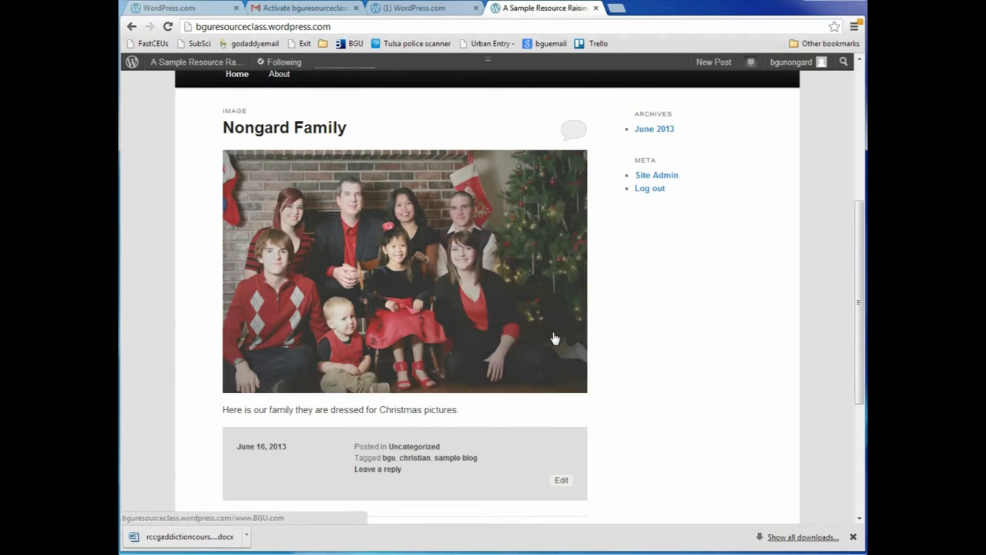
{"action": "scroll", "coordinate": [623, 341], "scroll_direction": "up", "scroll_amount": 5}
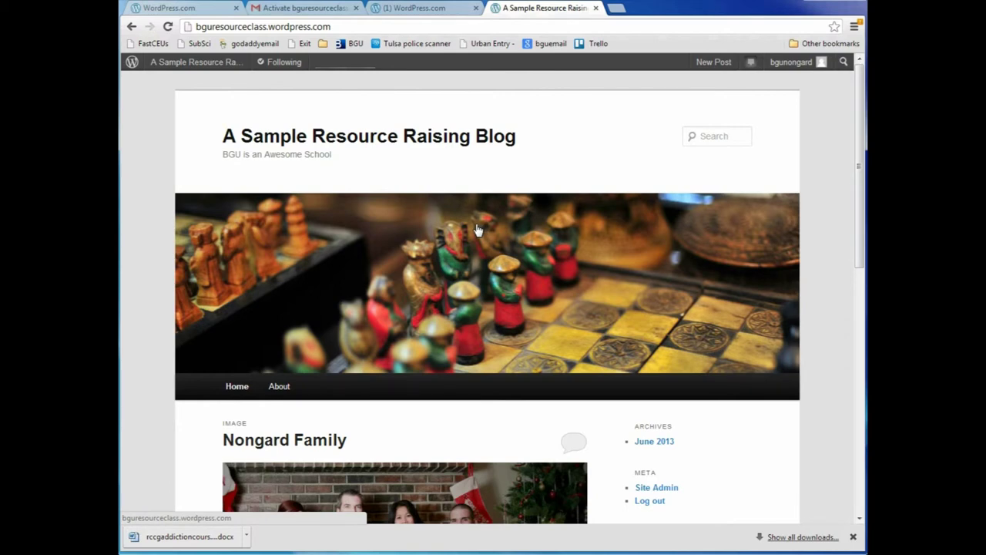
{"action": "scroll", "coordinate": [477, 230], "scroll_direction": "down", "scroll_amount": 1}
{"action": "scroll", "coordinate": [476, 235], "scroll_direction": "down", "scroll_amount": 1}
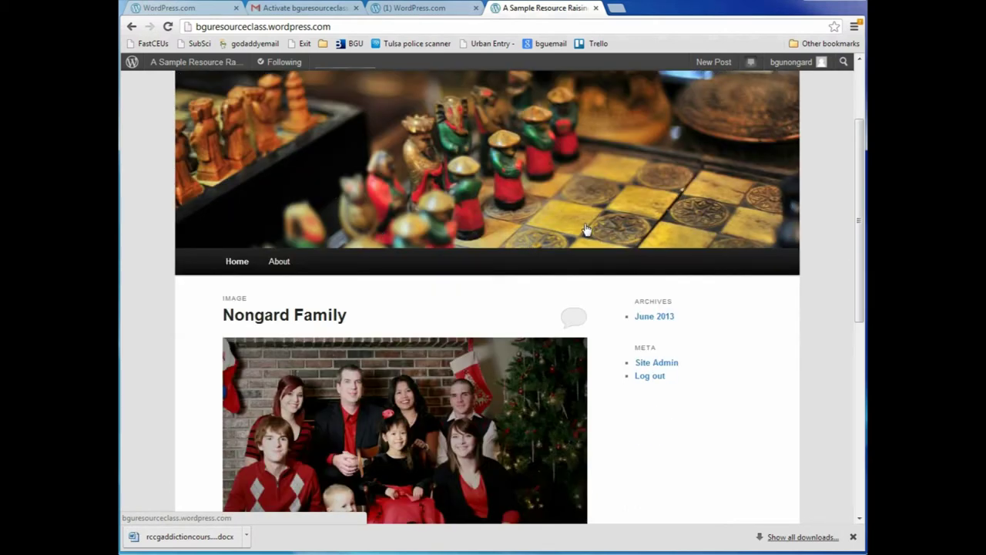
{"action": "scroll", "coordinate": [583, 234], "scroll_direction": "down", "scroll_amount": 2}
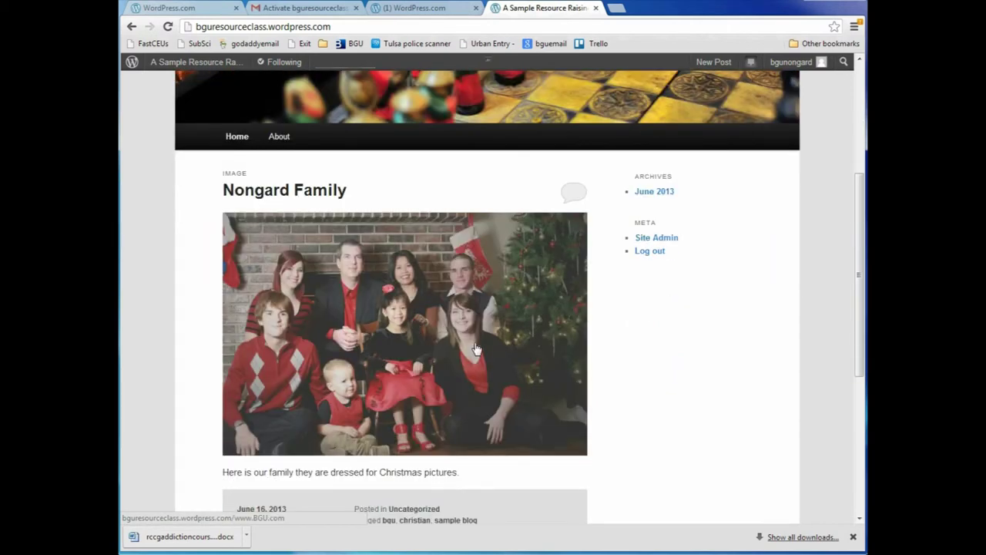
{"action": "scroll", "coordinate": [475, 349], "scroll_direction": "down", "scroll_amount": 1}
{"action": "scroll", "coordinate": [474, 348], "scroll_direction": "down", "scroll_amount": 4}
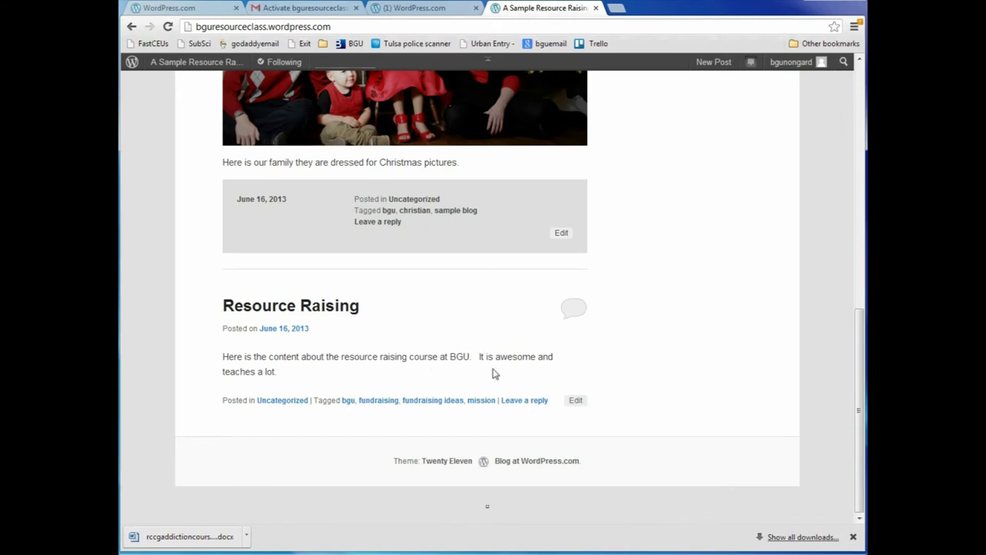
{"action": "scroll", "coordinate": [544, 383], "scroll_direction": "up", "scroll_amount": 6}
{"action": "scroll", "coordinate": [544, 383], "scroll_direction": "up", "scroll_amount": 3}
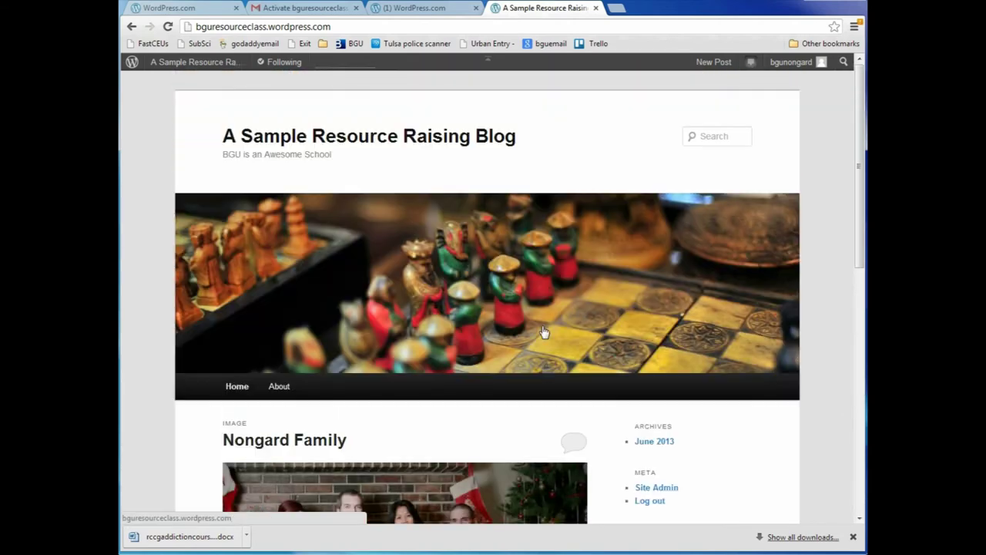
{"action": "left_click", "coordinate": [432, 14]}
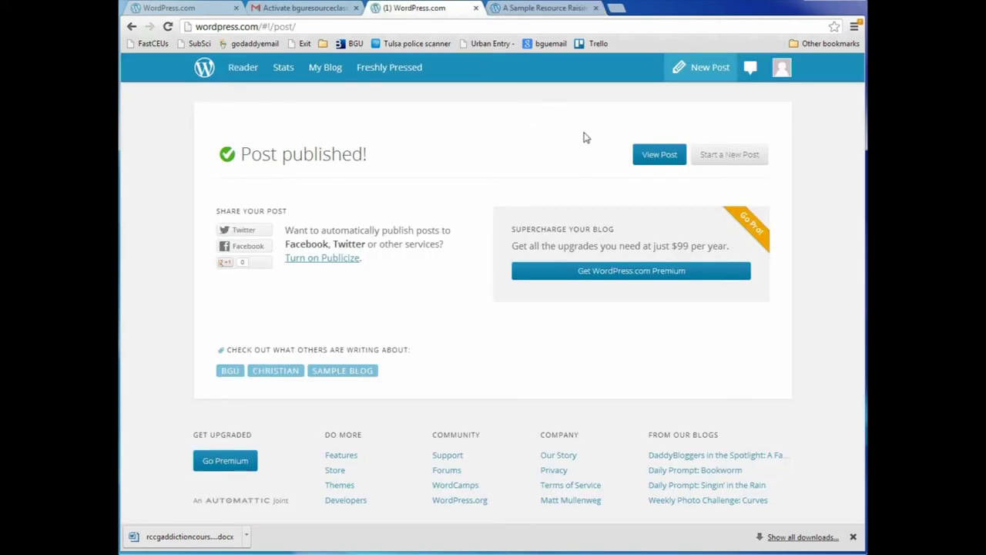
{"action": "left_click", "coordinate": [729, 155]}
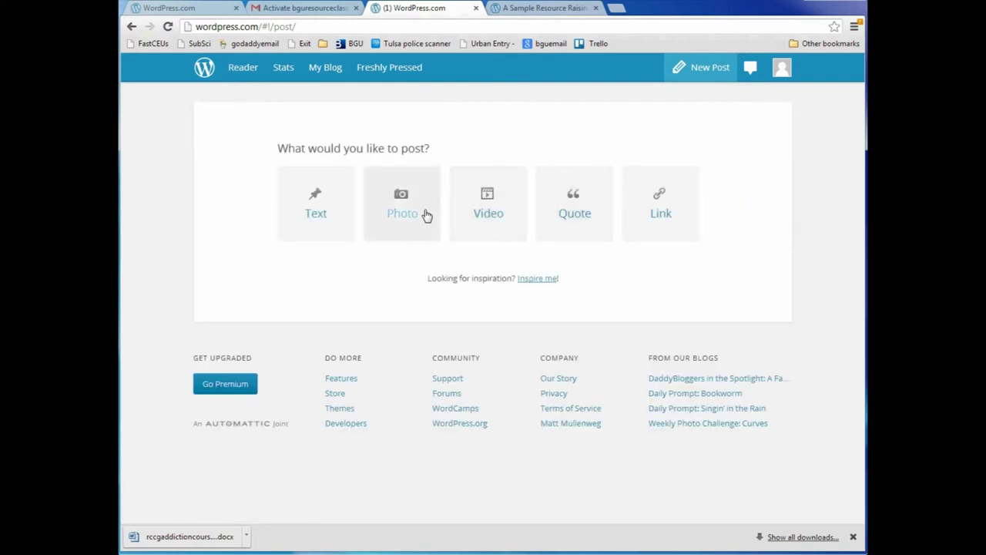
{"action": "left_click", "coordinate": [655, 214]}
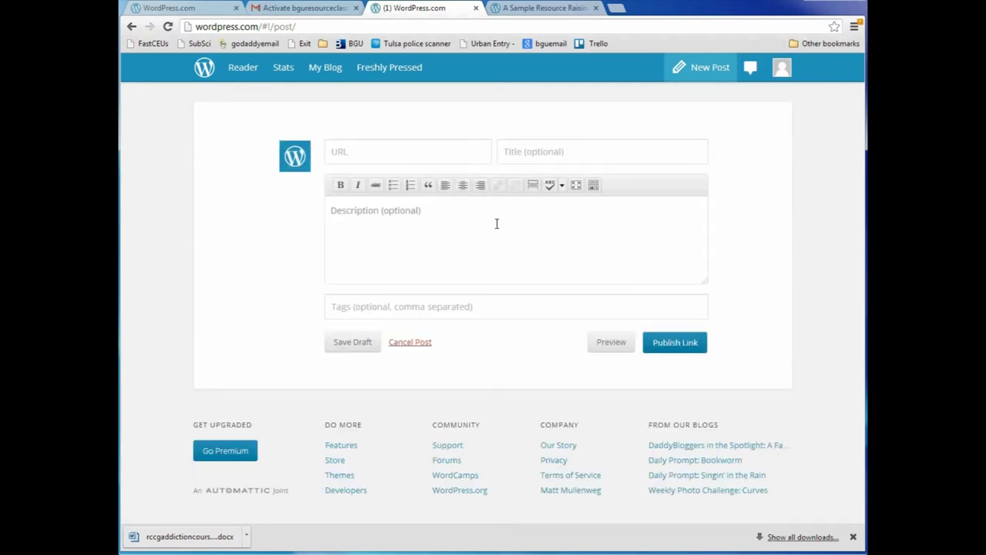
{"action": "left_click", "coordinate": [440, 148]}
{"action": "type", "text": "www.bgu.edu"}
{"action": "left_click", "coordinate": [534, 154]}
{"action": "type", "text": "BGU is and an"}
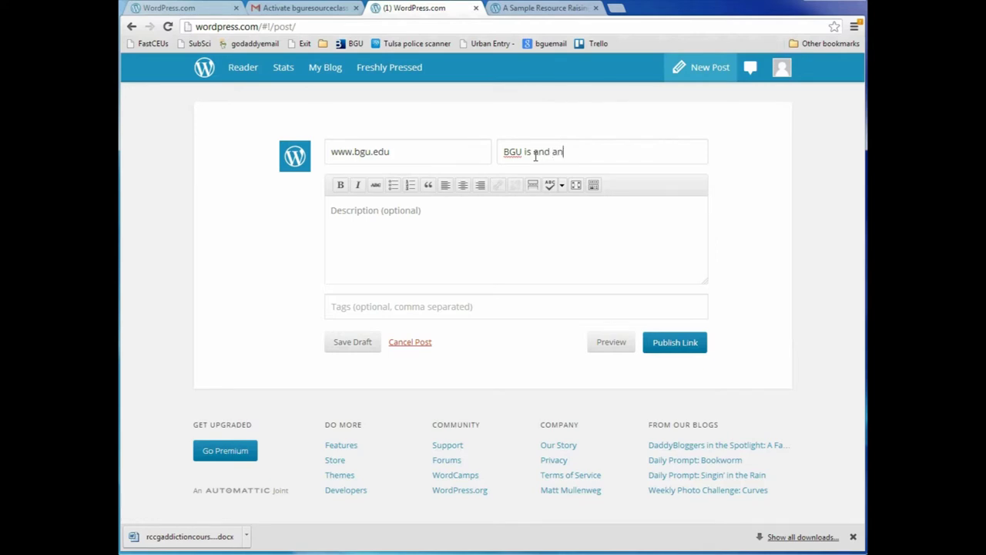
{"action": "key", "text": "BackSpace"}
{"action": "type", "text": "wesome school"}
Describe the link as 'BGU is a training center for Christian leaders', tag it bgu and leadership, and publish.
{"action": "left_click", "coordinate": [507, 225]}
{"action": "type", "text": "BGU "}
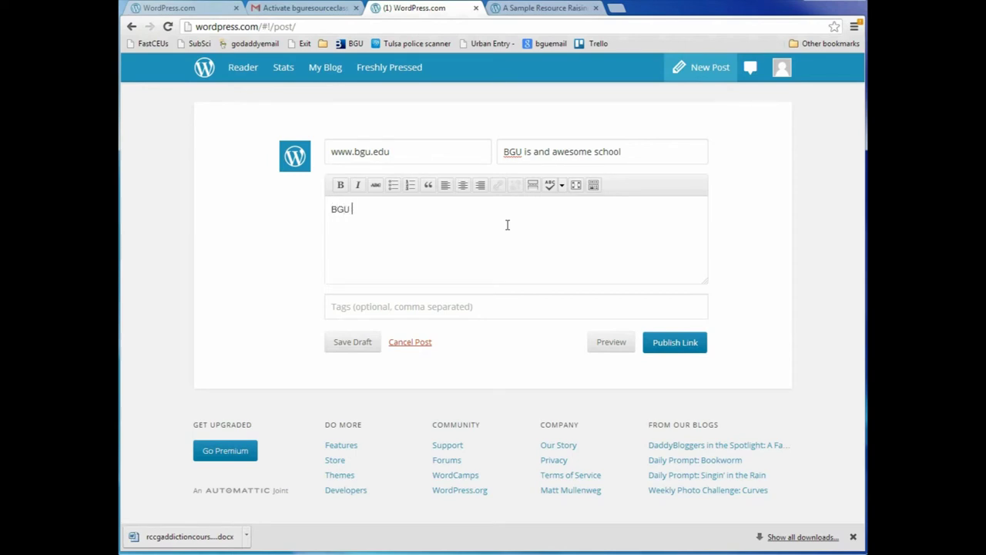
{"action": "type", "text": "is a training center for Chrsitian"}
{"action": "key", "text": "BackSpace"}
{"action": "key", "text": "BackSpace"}
{"action": "type", "text": "n leaders."}
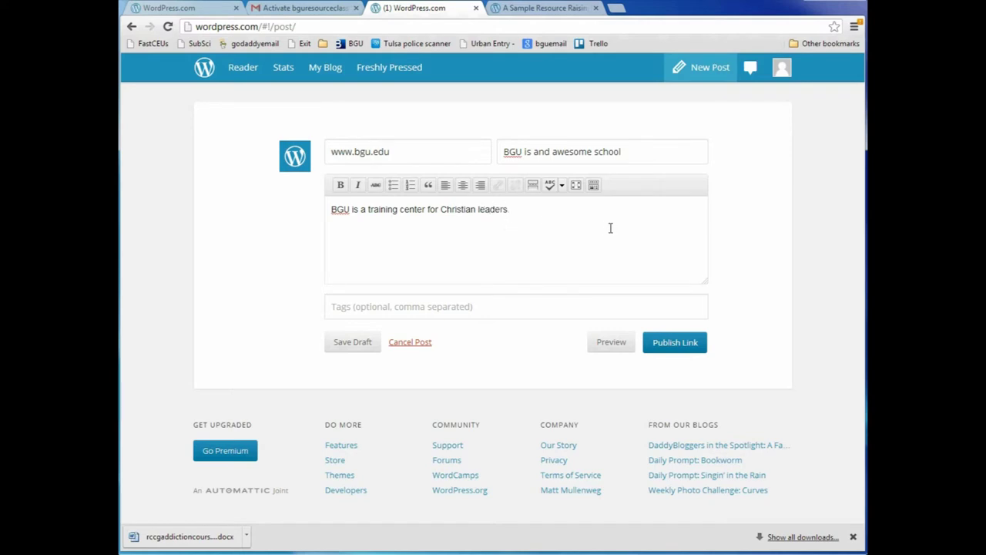
{"action": "left_click", "coordinate": [554, 303]}
{"action": "type", "text": "b"}
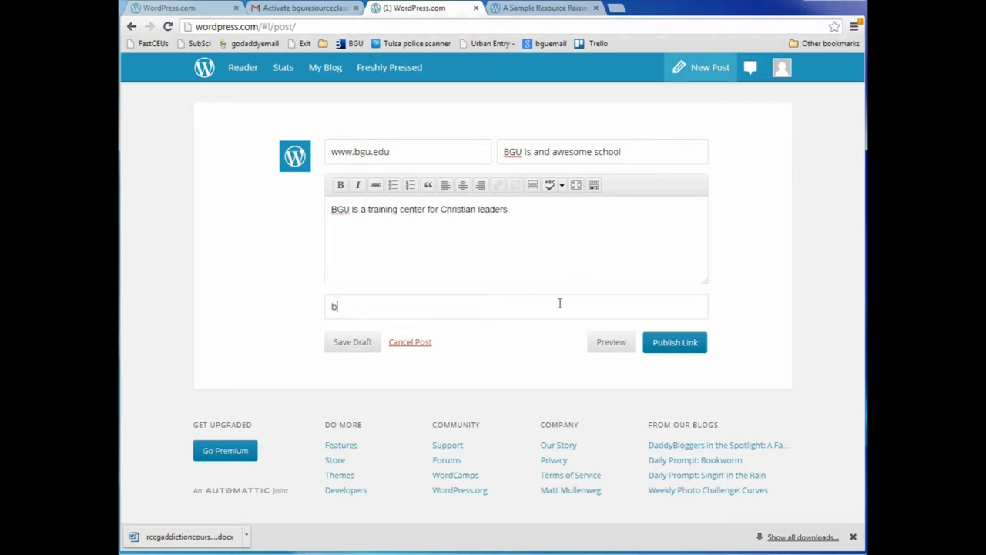
{"action": "type", "text": "gu. leadership"}
{"action": "left_click", "coordinate": [691, 352]}
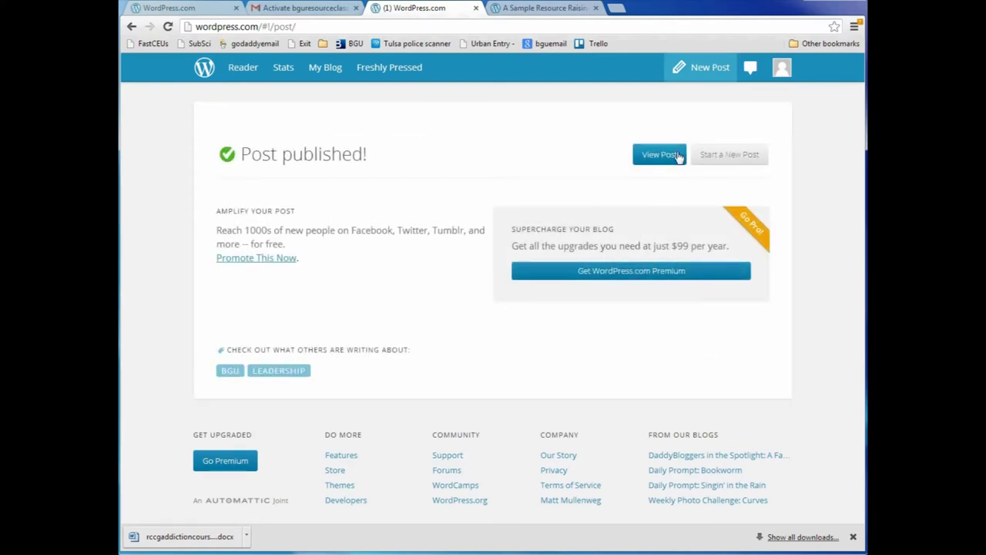
Reload the blog tab, then open the new link post with View Post.
{"action": "left_click", "coordinate": [580, 9]}
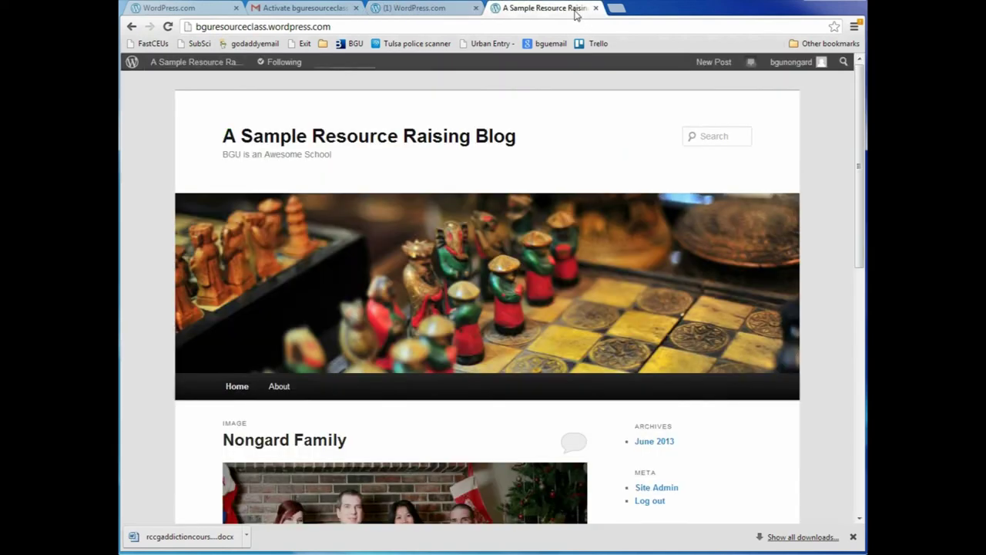
{"action": "left_click", "coordinate": [167, 27]}
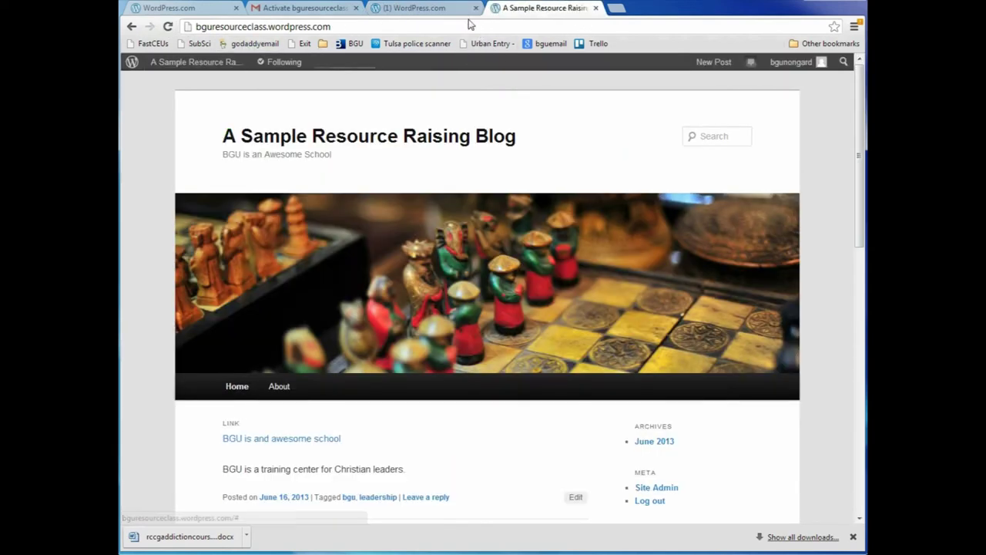
{"action": "left_click", "coordinate": [456, 13]}
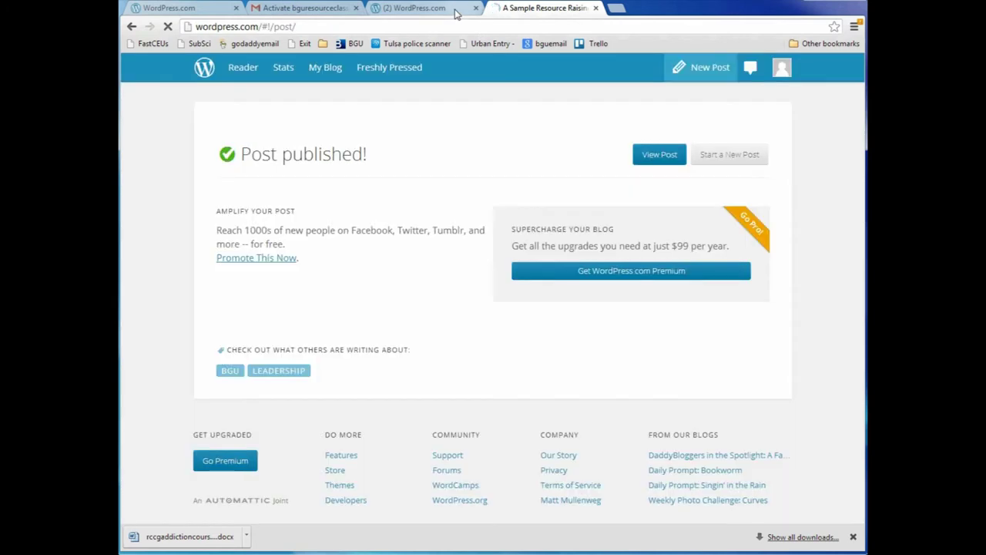
{"action": "left_click", "coordinate": [661, 156]}
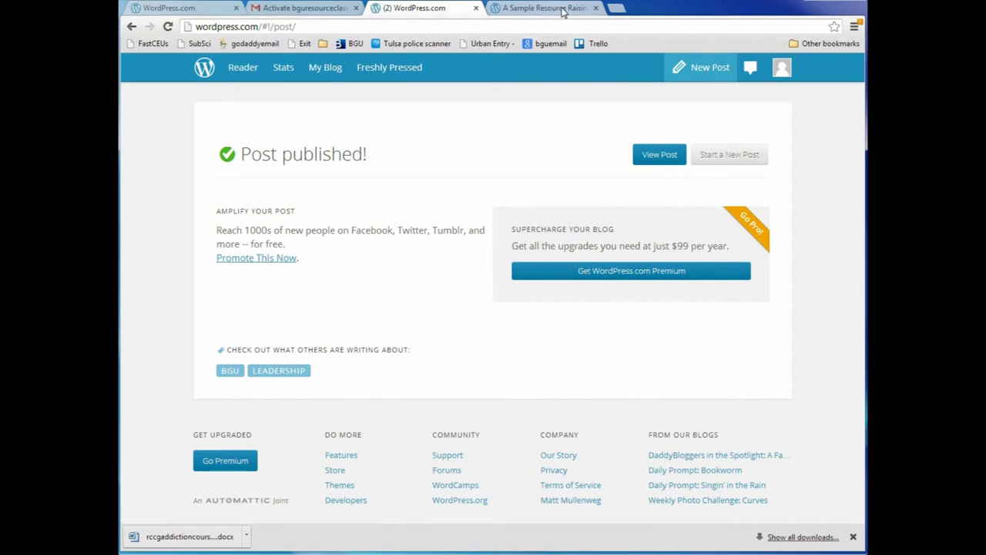
Scroll through the link, family photo and Resource Raising posts down to the footer.
{"action": "scroll", "coordinate": [586, 299], "scroll_direction": "down", "scroll_amount": 3}
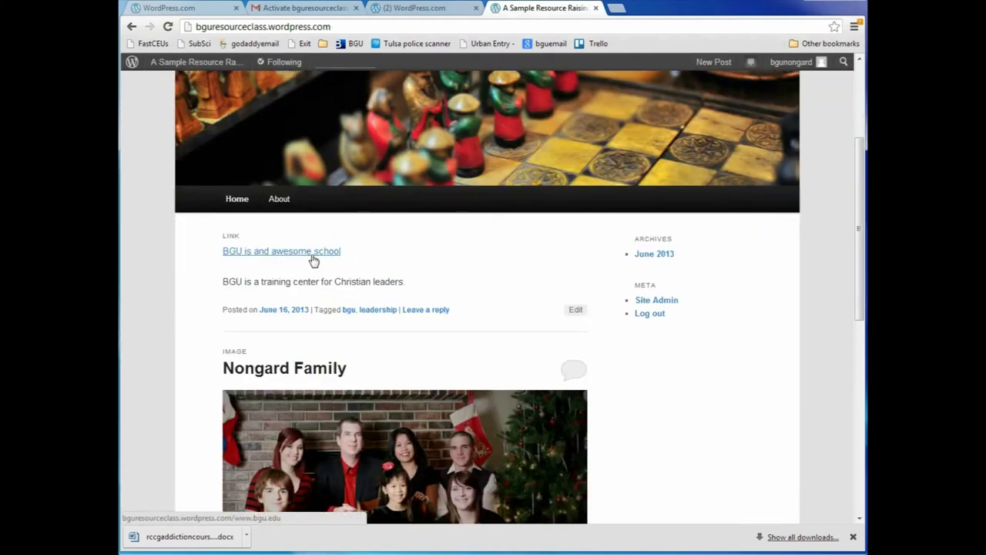
{"action": "scroll", "coordinate": [312, 293], "scroll_direction": "down", "scroll_amount": 3}
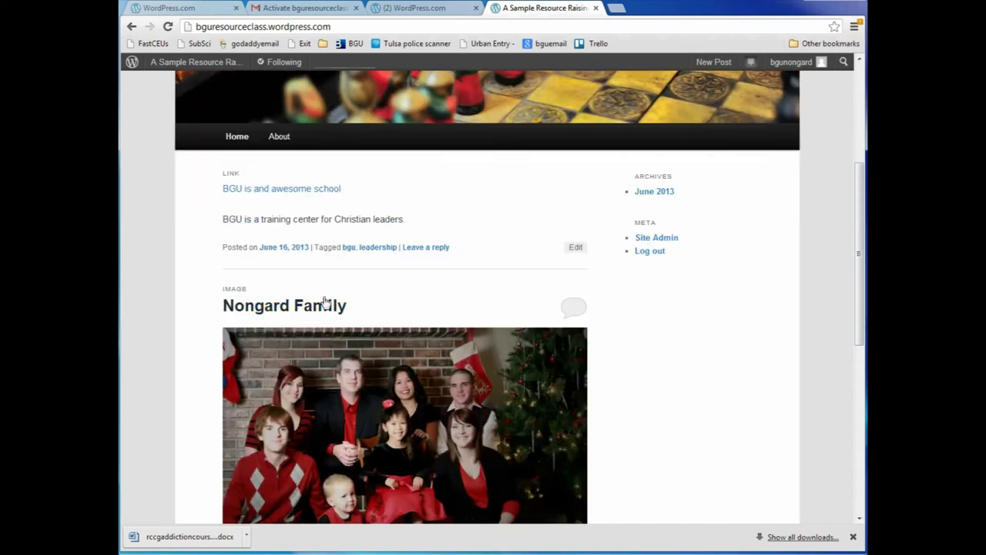
{"action": "scroll", "coordinate": [323, 305], "scroll_direction": "down", "scroll_amount": 4}
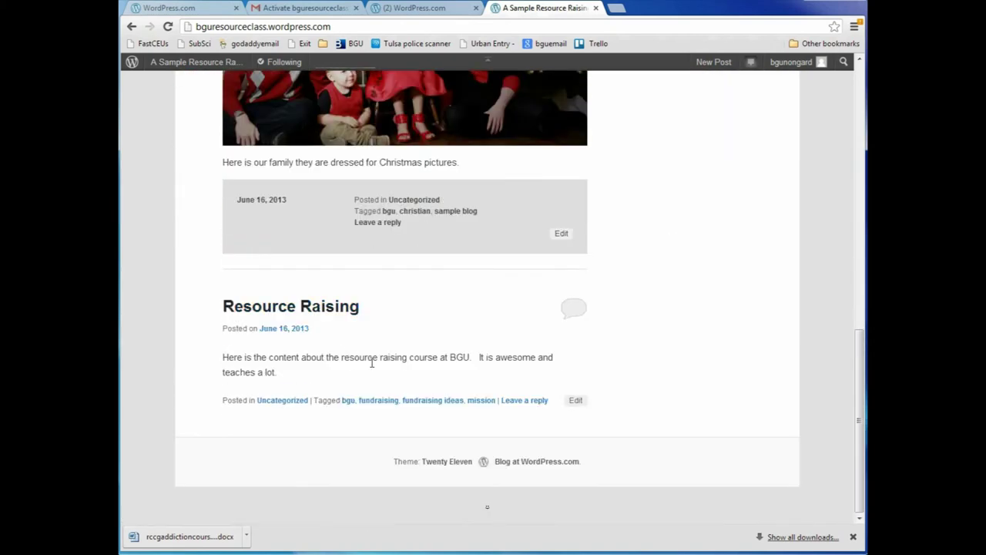
{"action": "scroll", "coordinate": [374, 364], "scroll_direction": "up", "scroll_amount": 8}
{"action": "scroll", "coordinate": [390, 359], "scroll_direction": "up", "scroll_amount": 1}
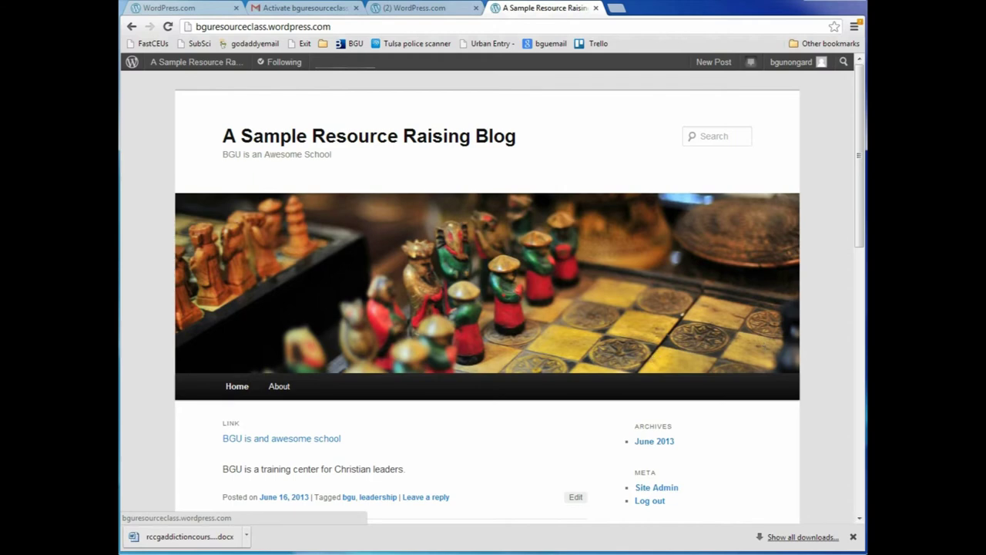
{"action": "scroll", "coordinate": [847, 319], "scroll_direction": "down", "scroll_amount": 5}
{"action": "scroll", "coordinate": [838, 340], "scroll_direction": "down", "scroll_amount": 3}
{"action": "scroll", "coordinate": [832, 339], "scroll_direction": "up", "scroll_amount": 8}
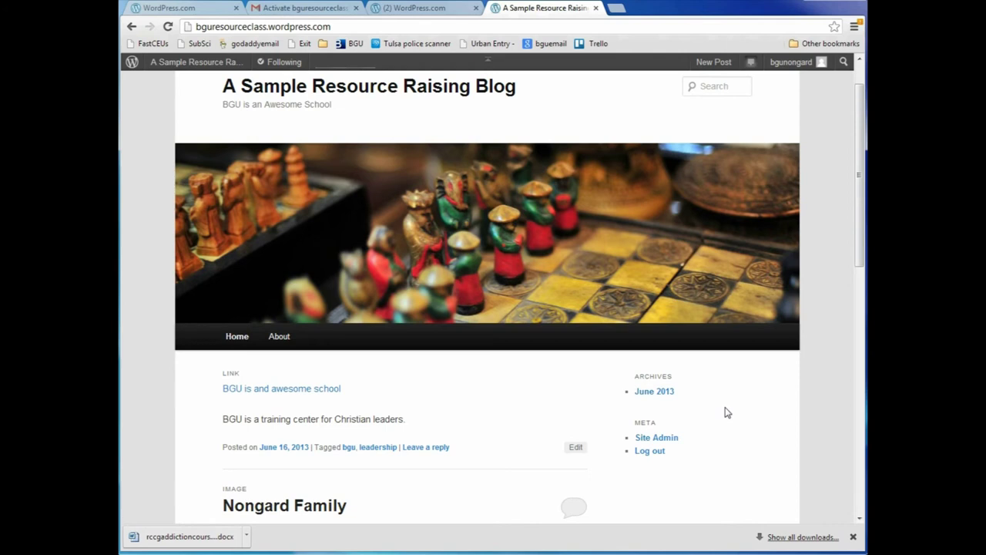
{"action": "scroll", "coordinate": [726, 412], "scroll_direction": "up", "scroll_amount": 1}
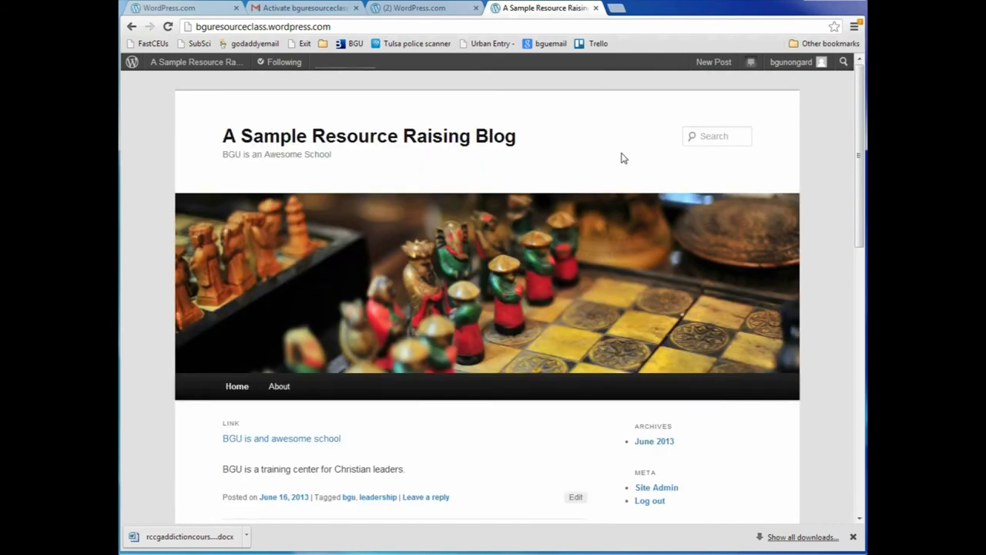
{"action": "scroll", "coordinate": [624, 158], "scroll_direction": "down", "scroll_amount": 9}
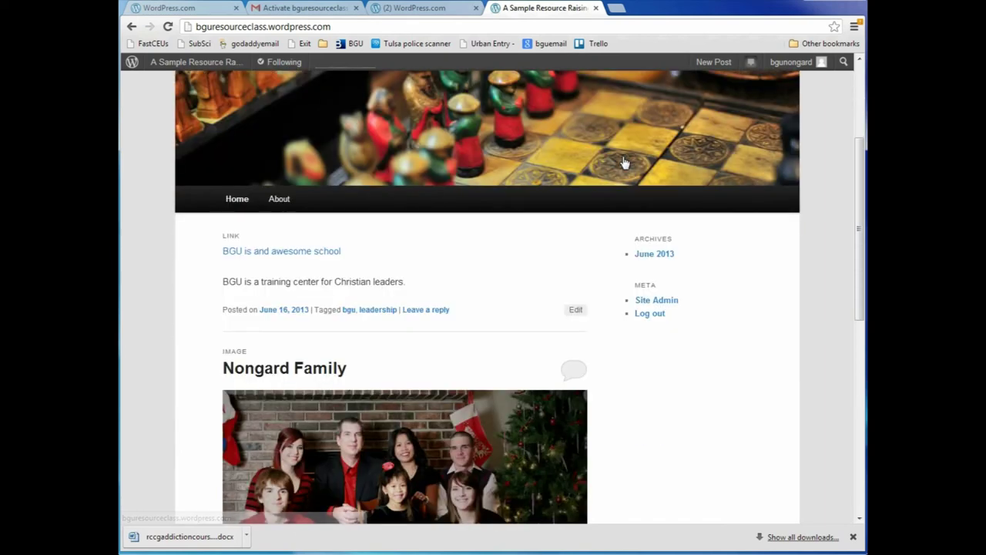
{"action": "scroll", "coordinate": [625, 163], "scroll_direction": "down", "scroll_amount": 3}
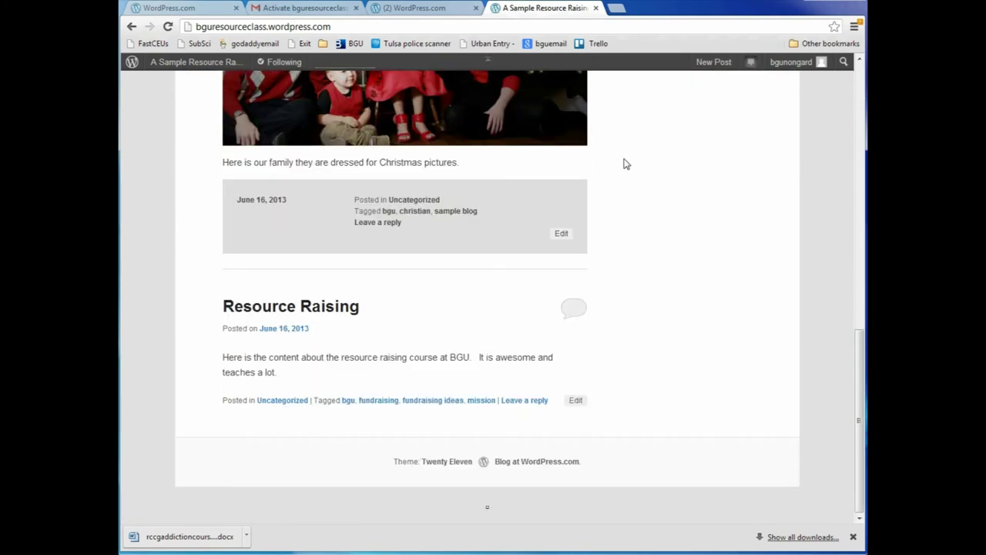
{"action": "scroll", "coordinate": [655, 316], "scroll_direction": "up", "scroll_amount": 8}
{"action": "scroll", "coordinate": [660, 319], "scroll_direction": "up", "scroll_amount": 5}
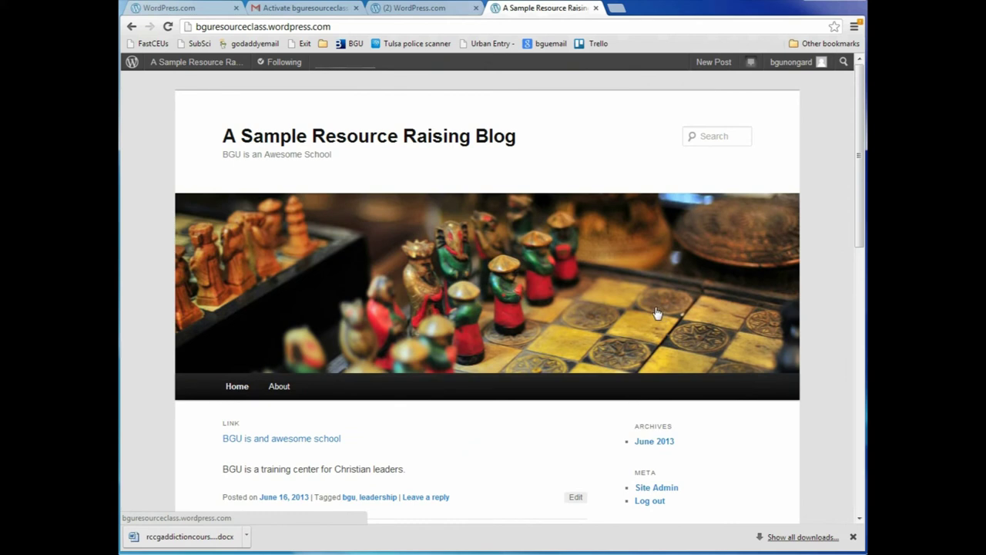
{"action": "scroll", "coordinate": [657, 314], "scroll_direction": "down", "scroll_amount": 6}
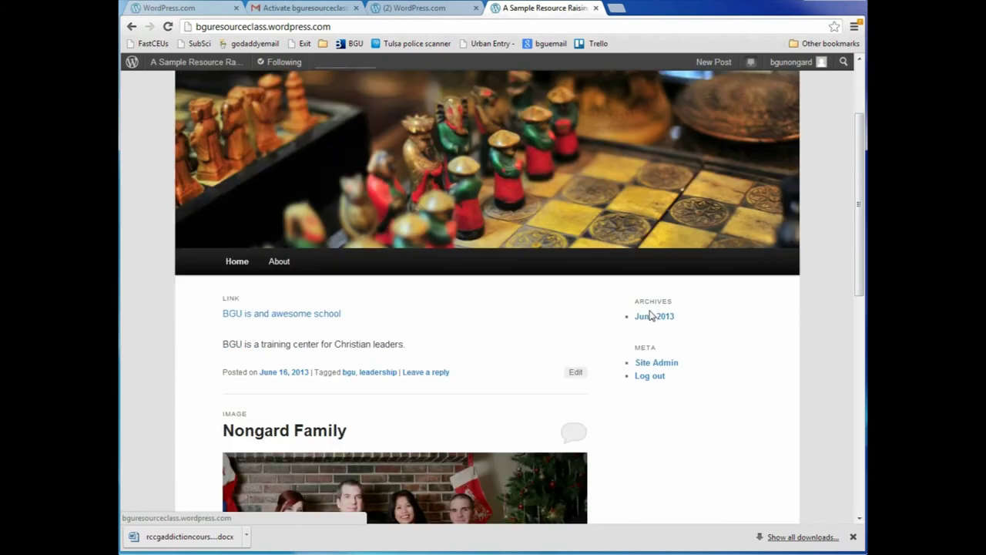
{"action": "scroll", "coordinate": [651, 316], "scroll_direction": "down", "scroll_amount": 3}
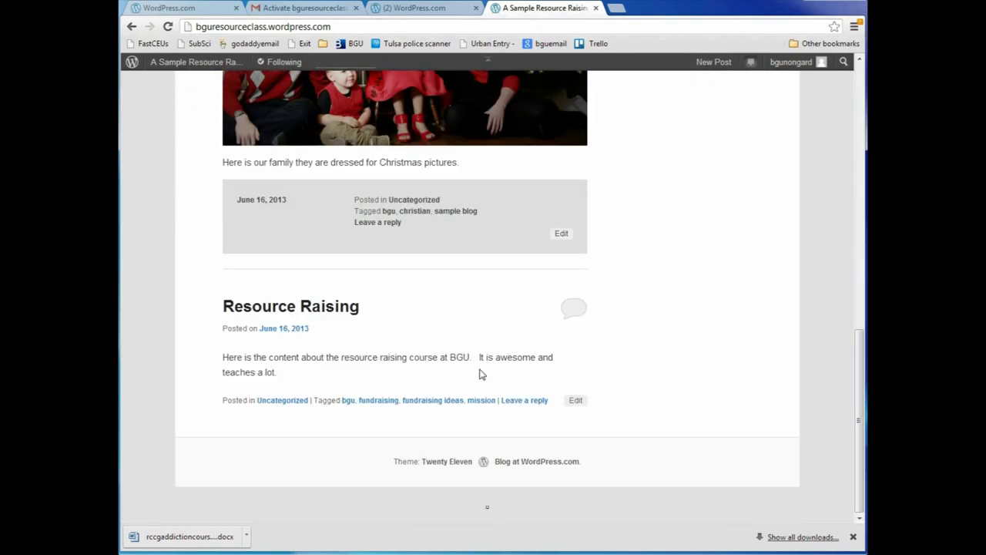
Reply on Resource Raising with 'Great [author's name] I understand how to do it' and post the comment.
{"action": "left_click", "coordinate": [525, 401]}
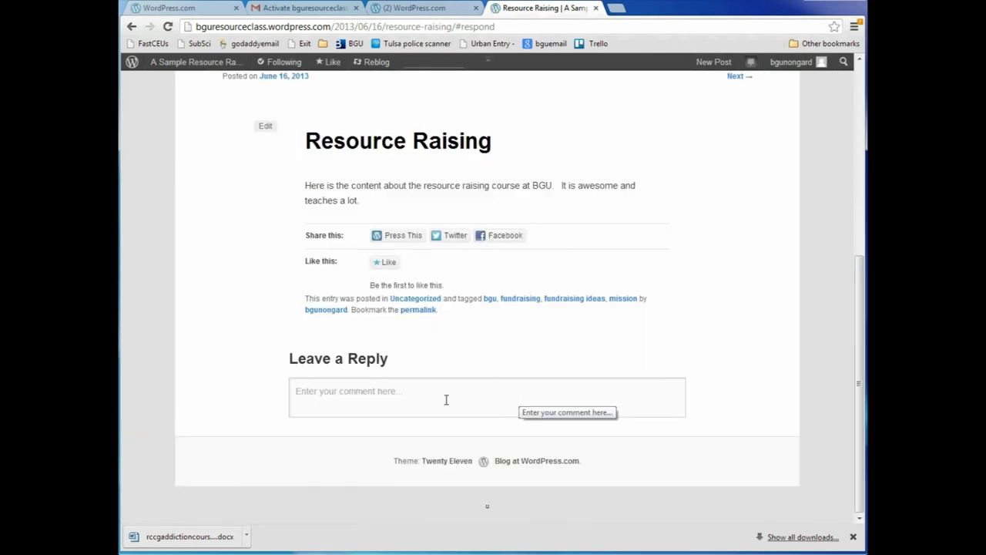
{"action": "left_click", "coordinate": [449, 398]}
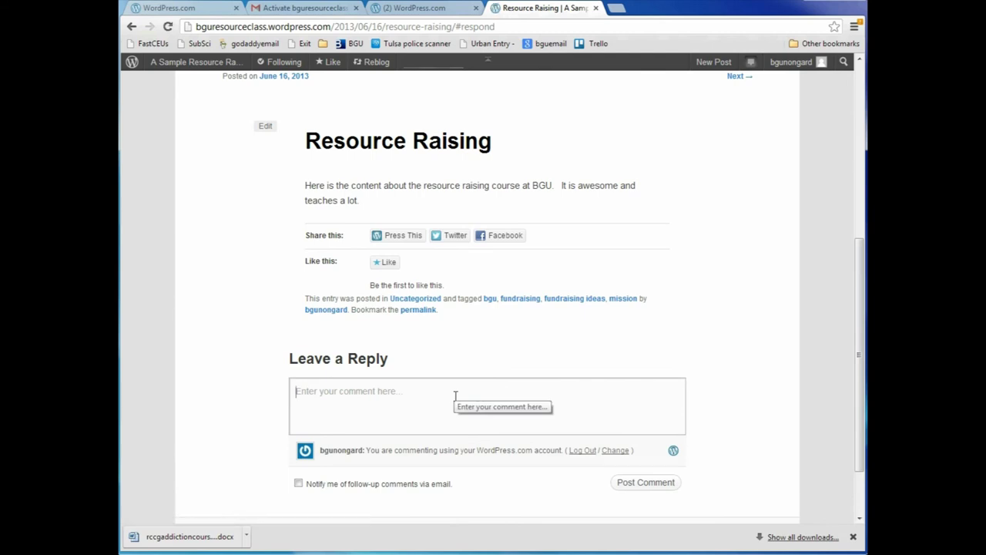
{"action": "type", "text": "Great Ricahrd I "}
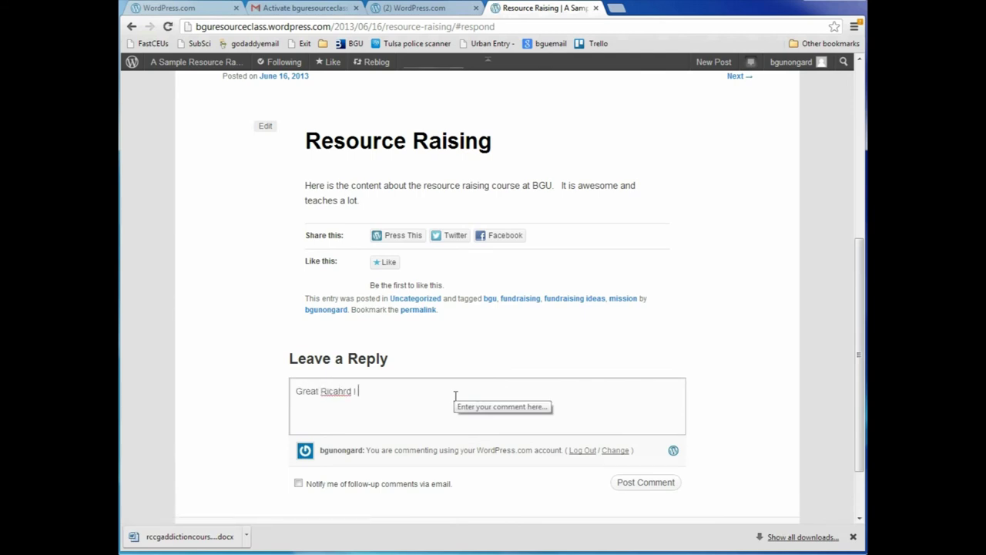
{"action": "type", "text": "understand how to do it"}
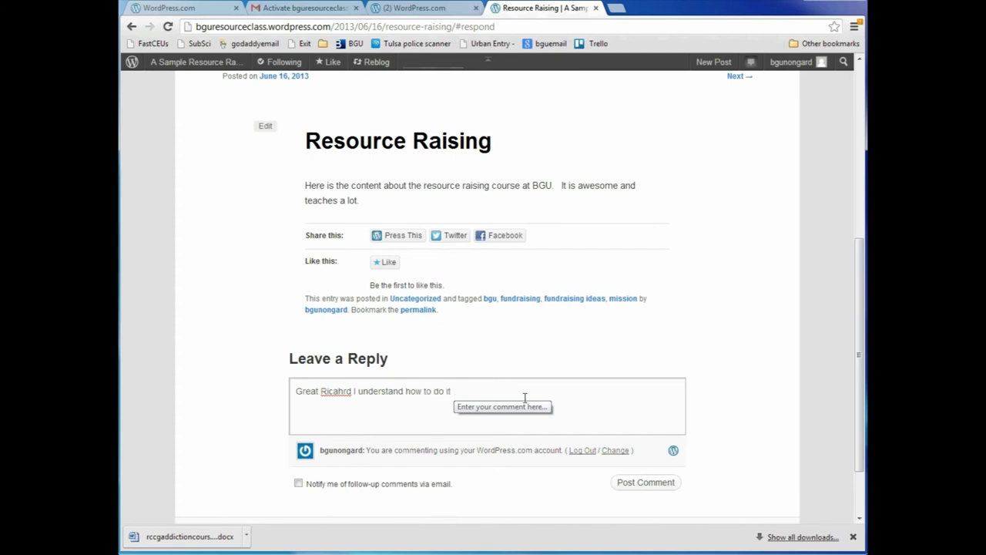
{"action": "left_click", "coordinate": [665, 489]}
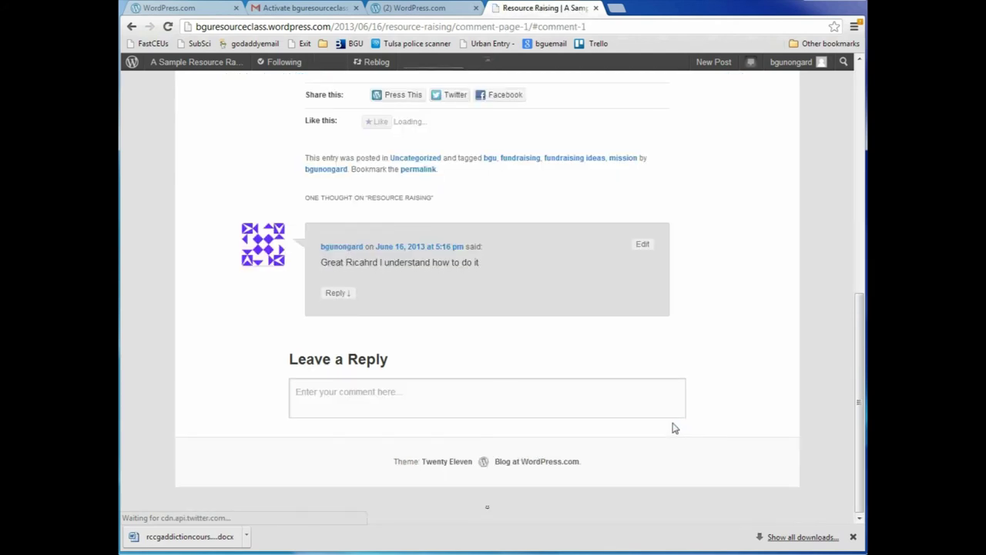
{"action": "scroll", "coordinate": [674, 427], "scroll_direction": "up", "scroll_amount": 3}
{"action": "scroll", "coordinate": [669, 426], "scroll_direction": "up", "scroll_amount": 5}
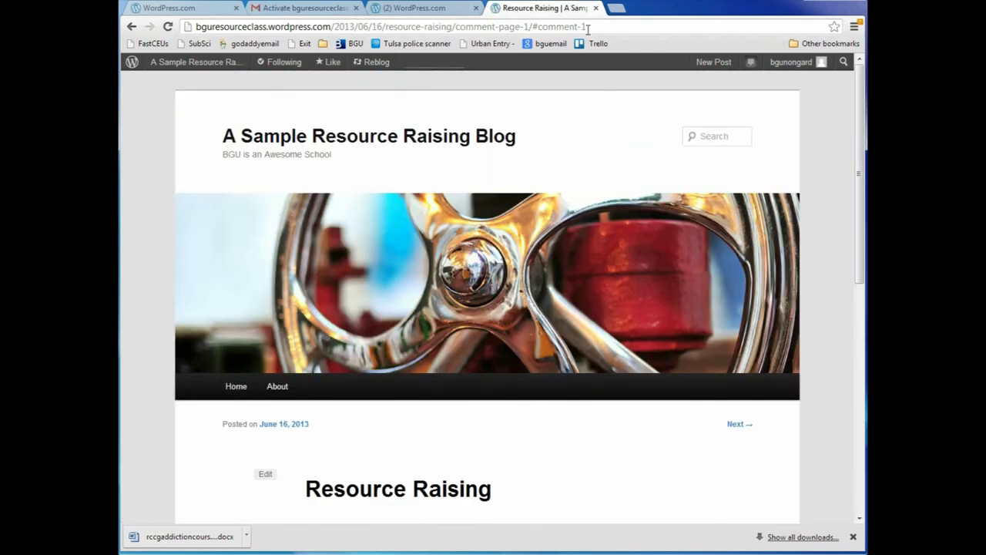
Cut the address back to bguresourceclass.wordpress.com to load the blog home.
{"action": "left_click_drag", "start_coordinate": [588, 27], "coordinate": [334, 27]}
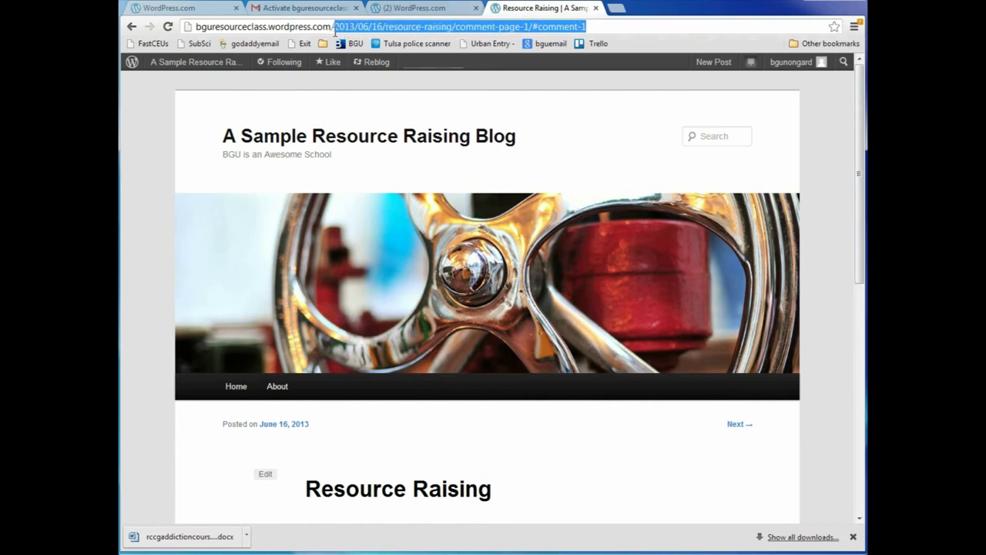
{"action": "key", "text": "BackSpace"}
{"action": "key", "text": "Return"}
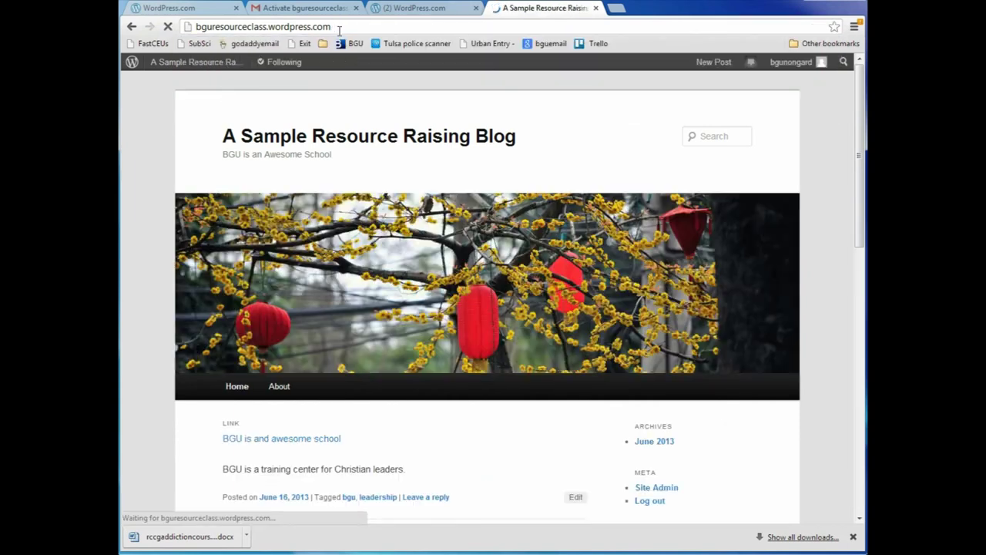
Follow the 'BGU is and awesome school' link post, which lands on Page not found.
{"action": "scroll", "coordinate": [492, 150], "scroll_direction": "down", "scroll_amount": 1}
{"action": "scroll", "coordinate": [492, 150], "scroll_direction": "down", "scroll_amount": 2}
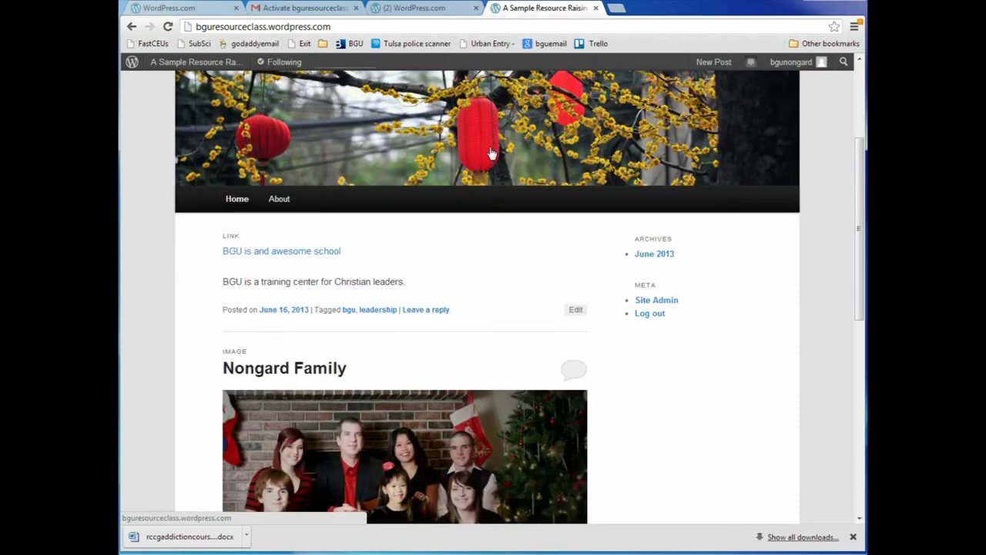
{"action": "scroll", "coordinate": [485, 143], "scroll_direction": "up", "scroll_amount": 3}
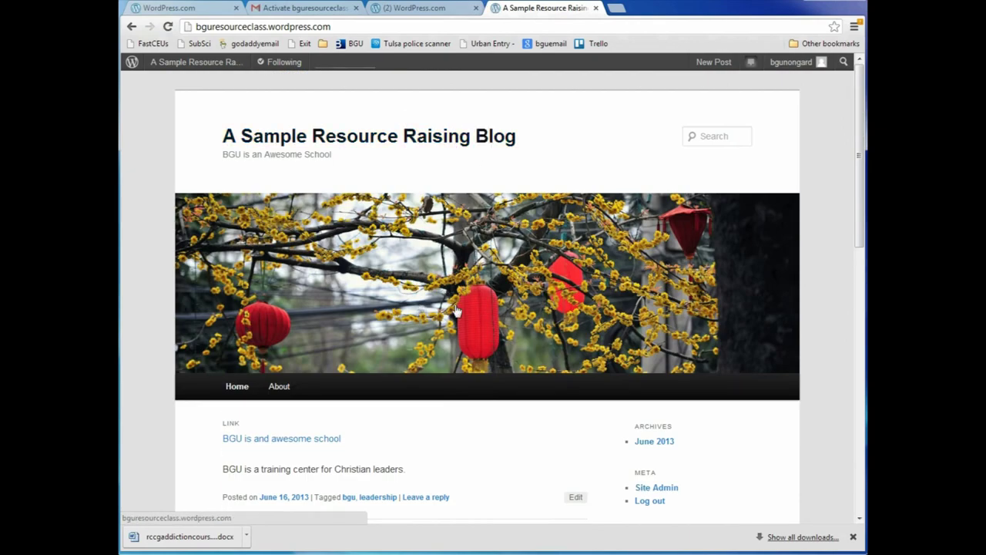
{"action": "scroll", "coordinate": [473, 312], "scroll_direction": "down", "scroll_amount": 1}
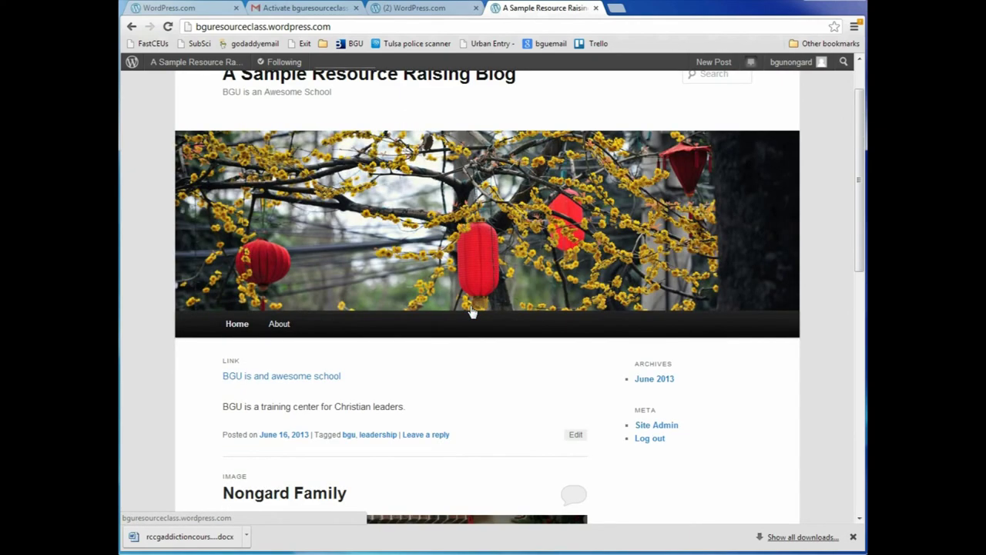
{"action": "scroll", "coordinate": [473, 312], "scroll_direction": "down", "scroll_amount": 4}
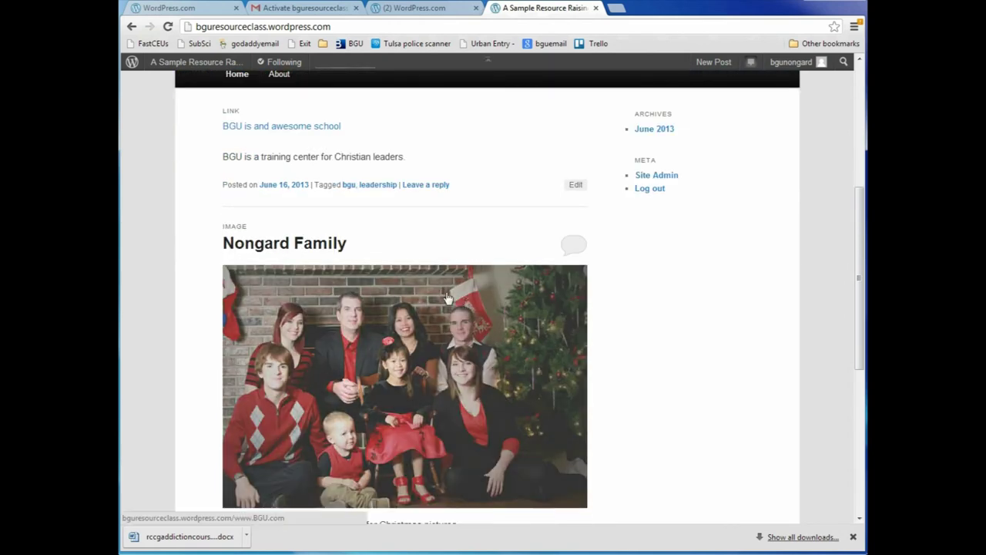
{"action": "scroll", "coordinate": [449, 300], "scroll_direction": "up", "scroll_amount": 1}
{"action": "scroll", "coordinate": [322, 210], "scroll_direction": "up", "scroll_amount": 1}
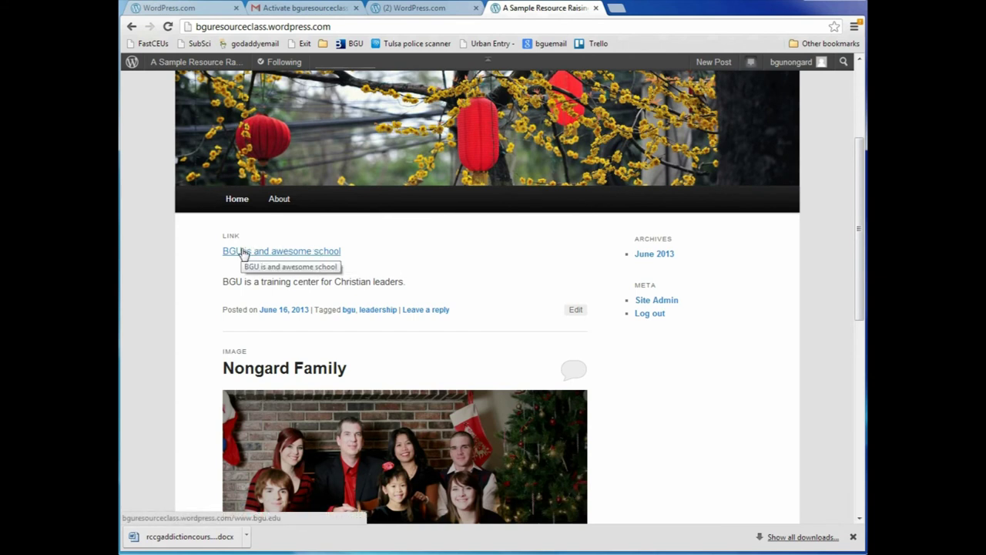
{"action": "left_click", "coordinate": [286, 254]}
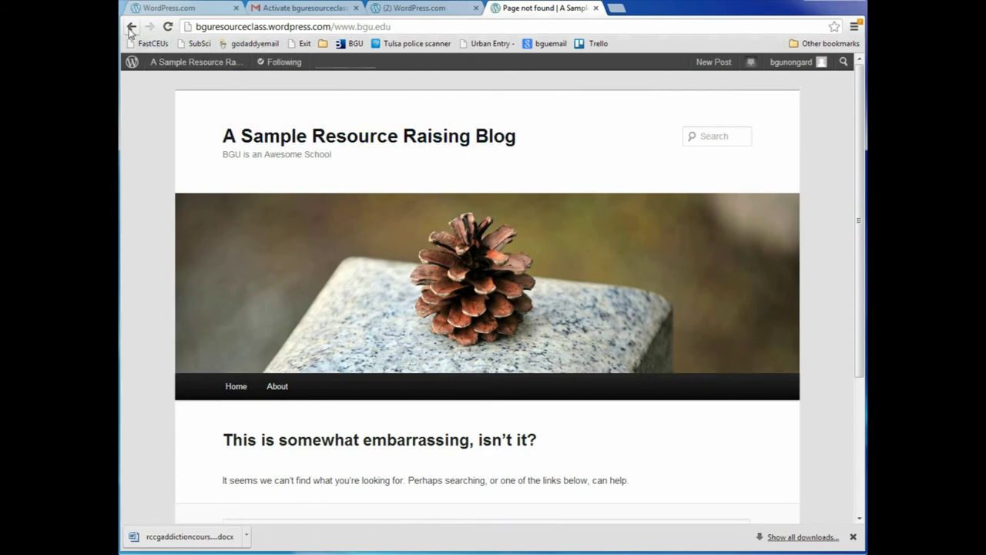
Go back to the blog home, scroll to Resource Raising and open its '1 Reply' comments.
{"action": "left_click", "coordinate": [131, 26]}
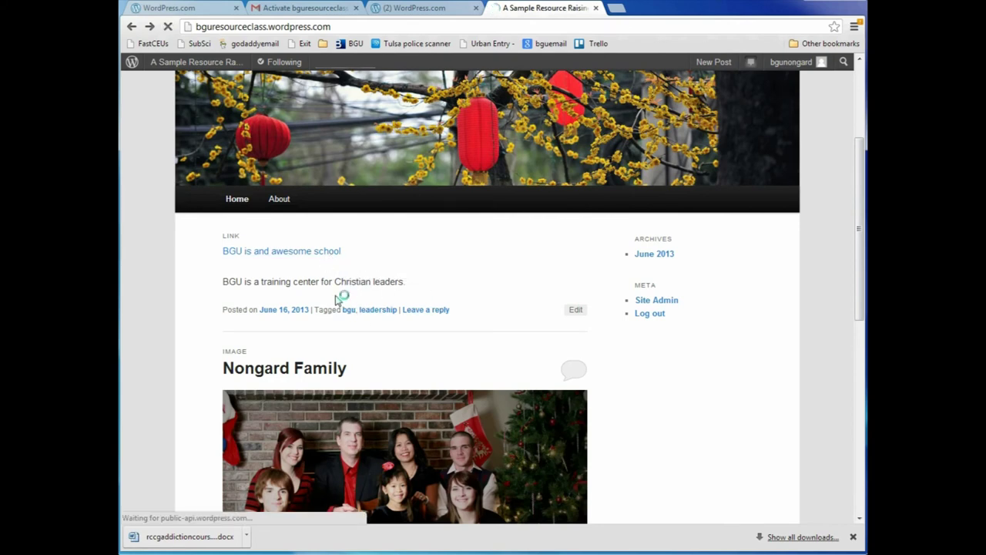
{"action": "scroll", "coordinate": [389, 304], "scroll_direction": "down", "scroll_amount": 3}
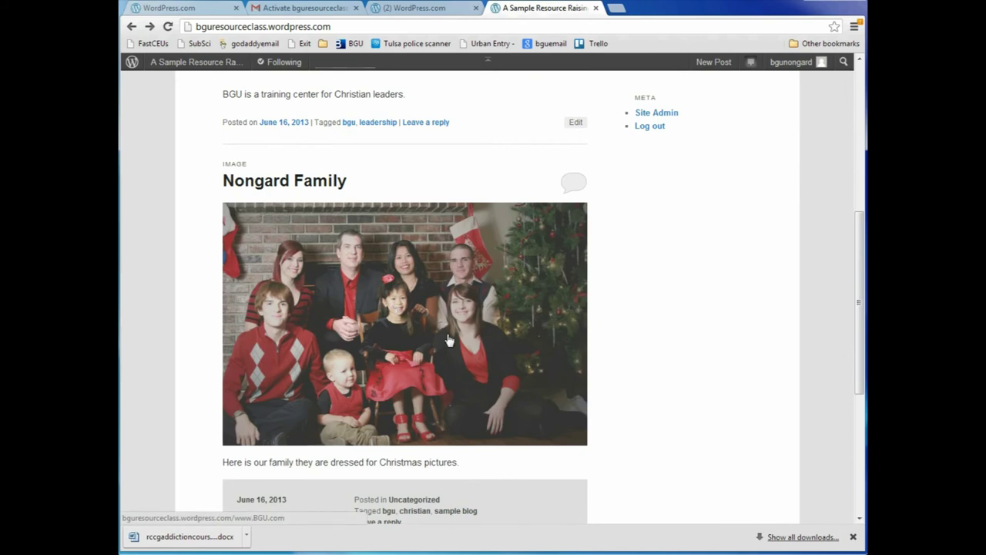
{"action": "scroll", "coordinate": [423, 348], "scroll_direction": "down", "scroll_amount": 2}
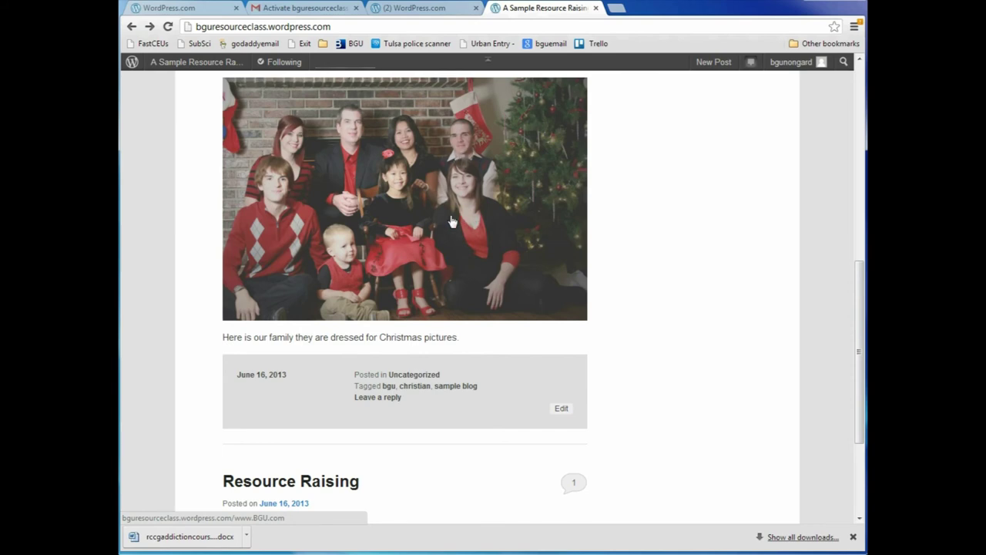
{"action": "scroll", "coordinate": [272, 234], "scroll_direction": "down", "scroll_amount": 3}
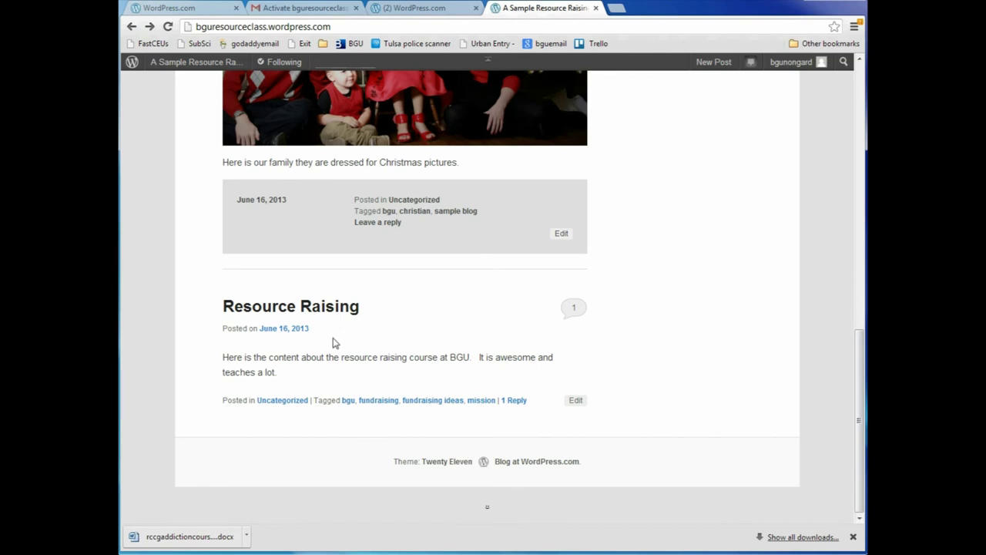
{"action": "left_click", "coordinate": [511, 402]}
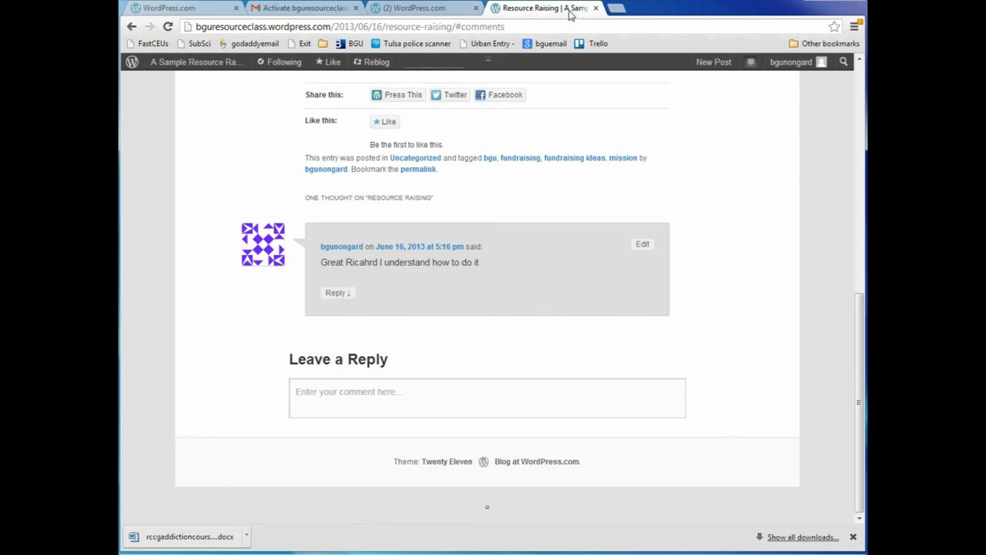
Switch back to the WordPress.com browser tab showing the Post published! confirmation.
{"action": "left_click", "coordinate": [425, 13]}
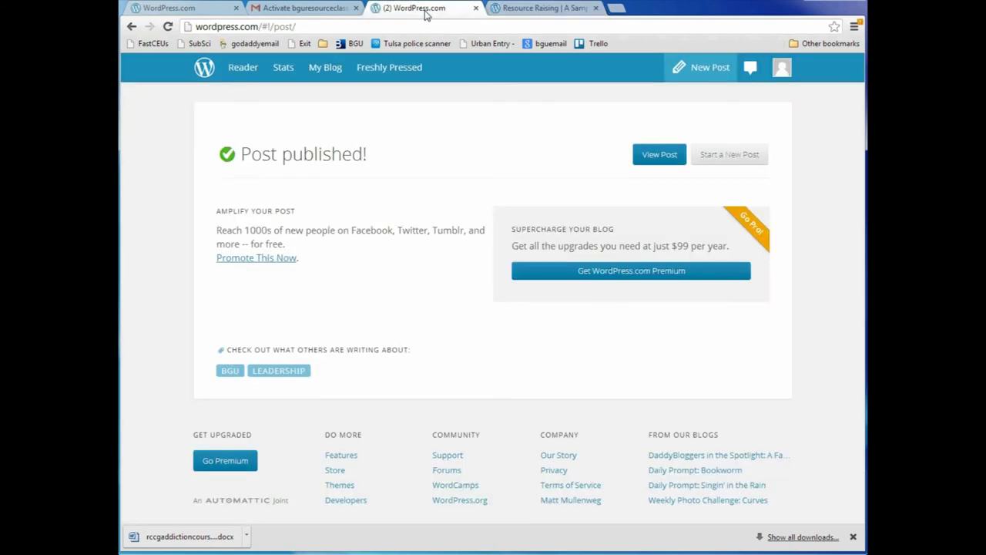